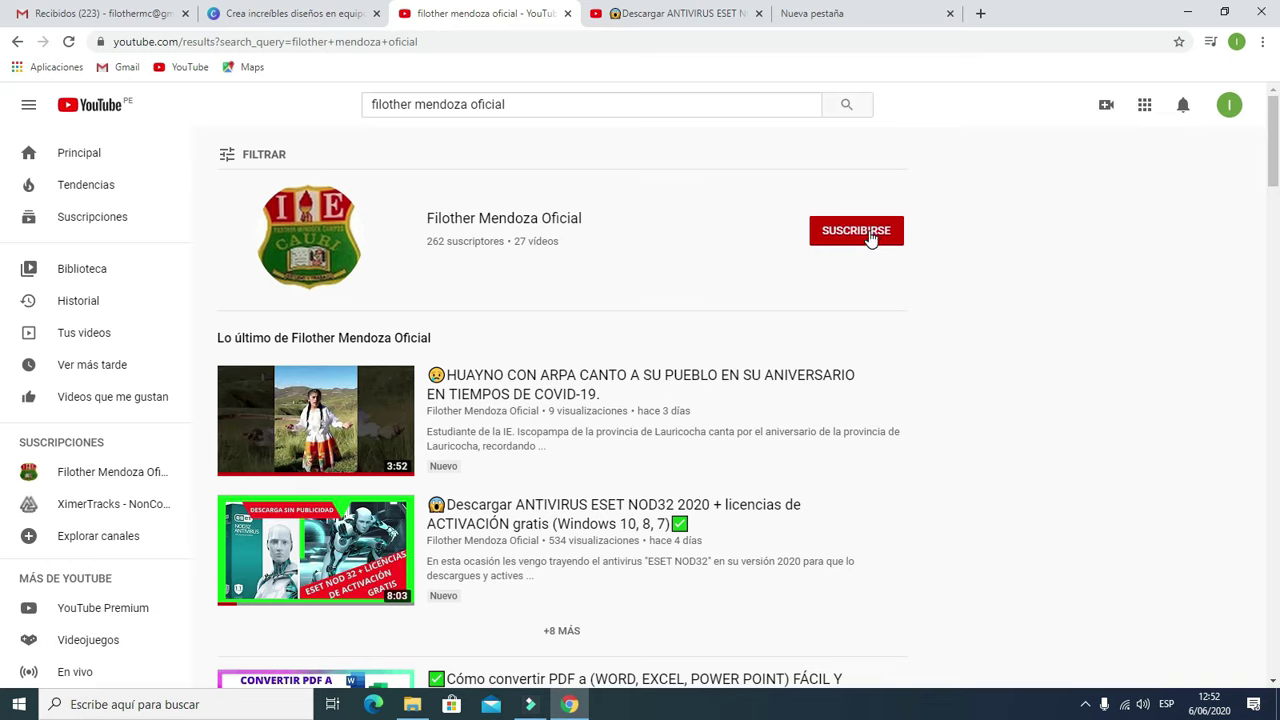
- Subscribe to the channel shown in the YouTube search results and set its notifications to Todas
{"action": "left_click", "coordinate": [891, 238]}
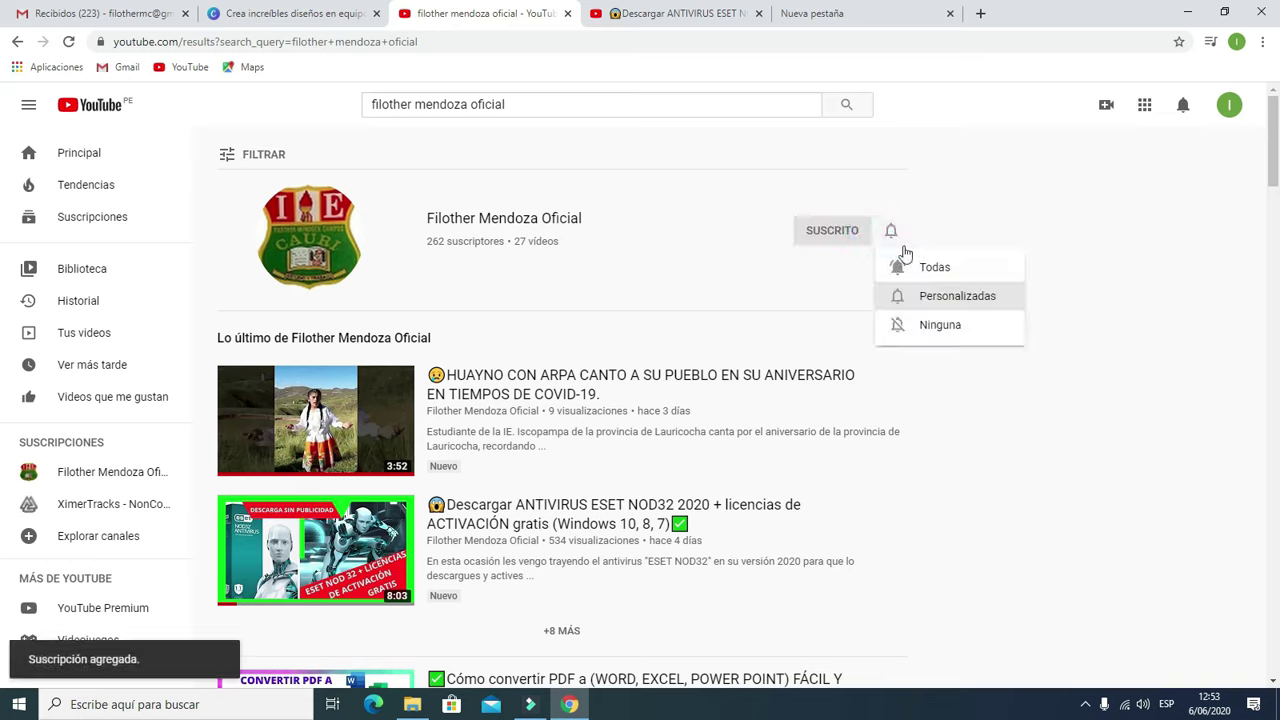
{"action": "left_click", "coordinate": [936, 272]}
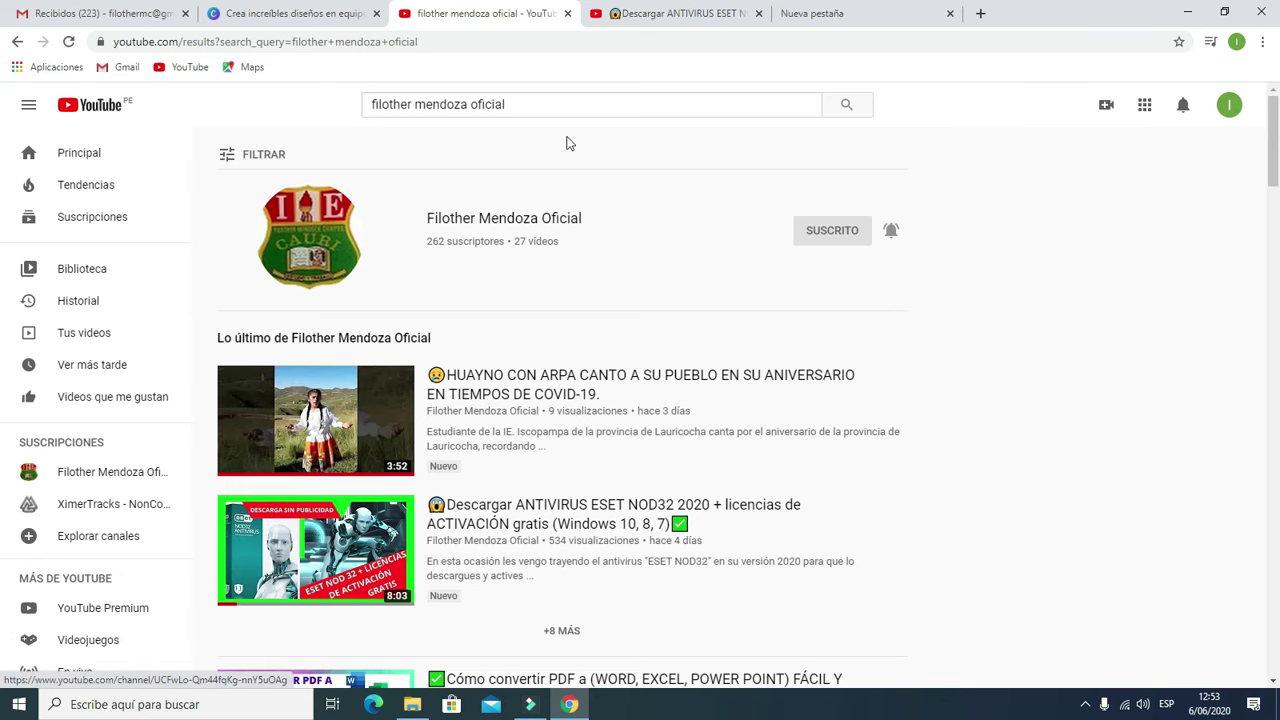
- On the already open ESET NOD32 video page, subscribe to the channel and turn on all its notifications
{"action": "left_click", "coordinate": [659, 17]}
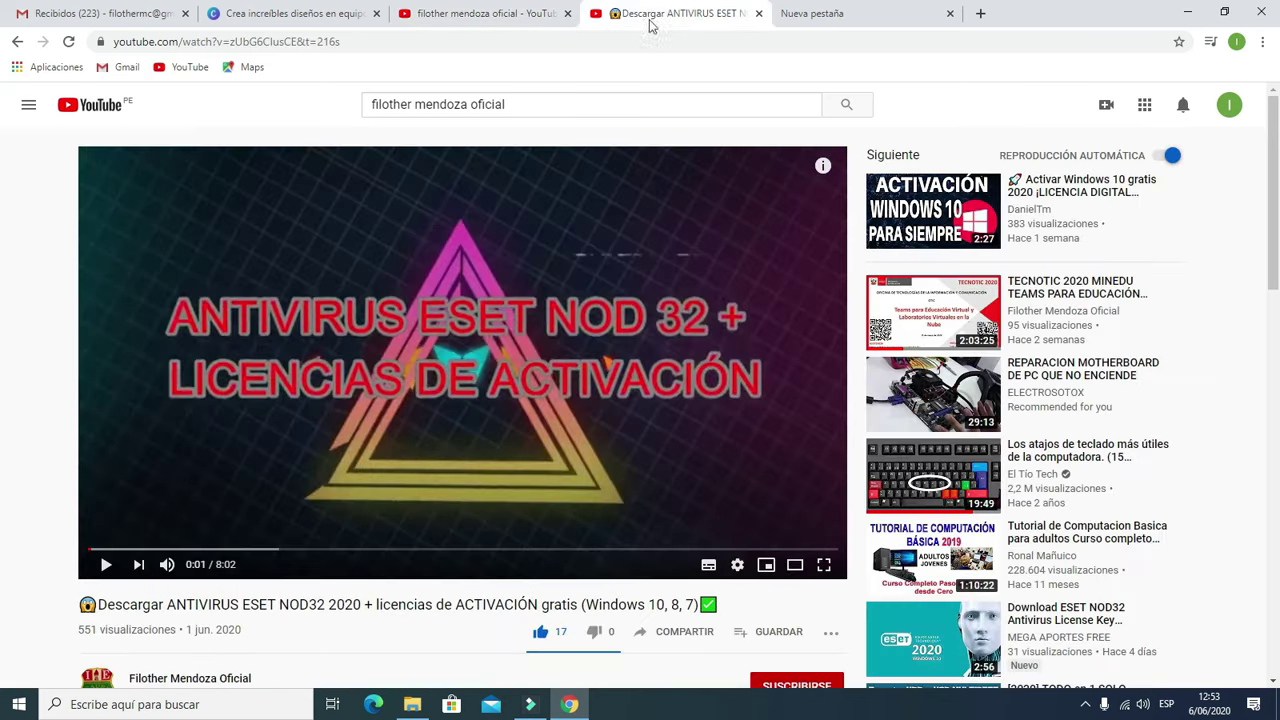
{"action": "scroll", "coordinate": [530, 445], "scroll_direction": "down", "scroll_amount": 2}
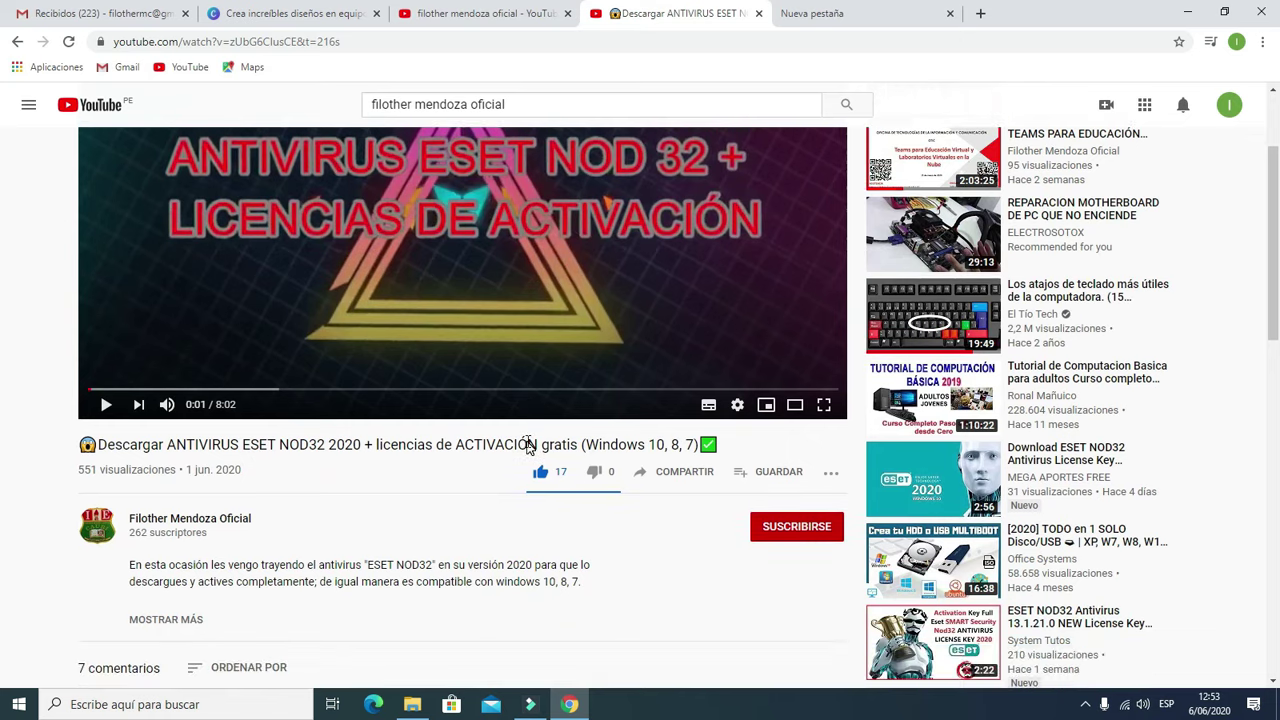
{"action": "scroll", "coordinate": [784, 545], "scroll_direction": "down", "scroll_amount": 1}
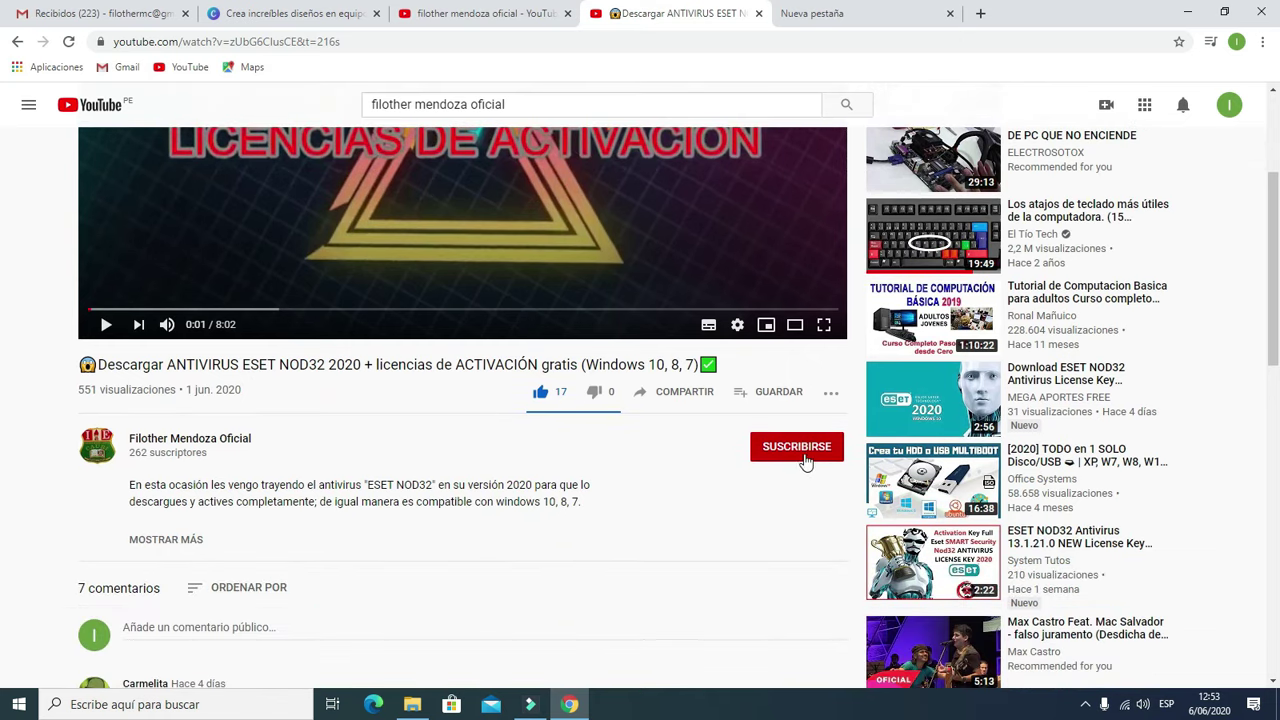
{"action": "left_click", "coordinate": [796, 450]}
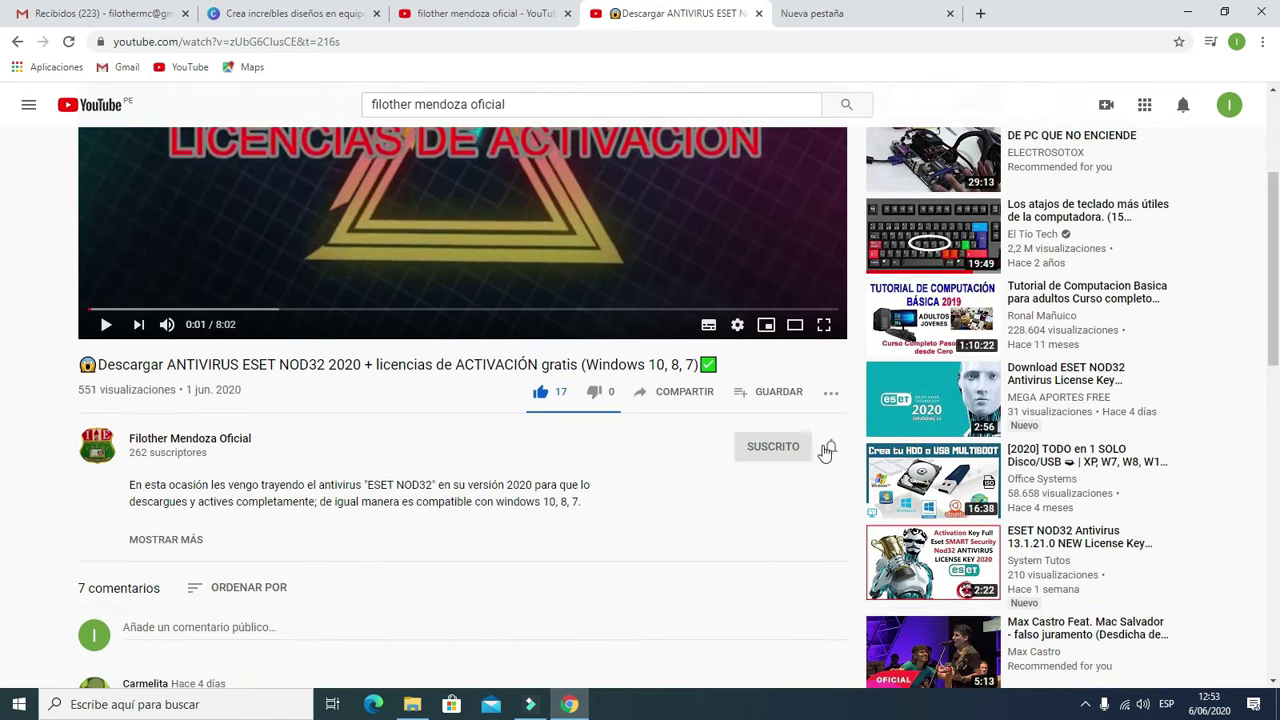
{"action": "left_click", "coordinate": [826, 448]}
{"action": "left_click", "coordinate": [860, 483]}
{"action": "scroll", "coordinate": [826, 448], "scroll_direction": "up", "scroll_amount": 3}
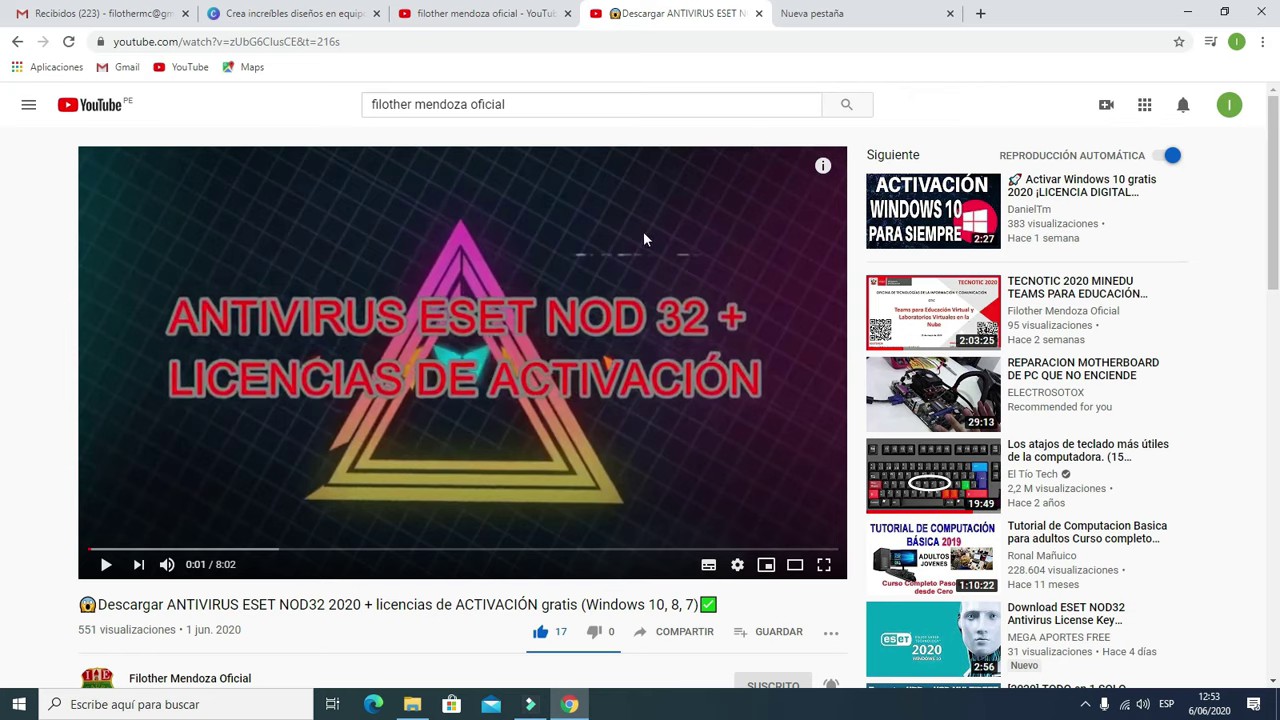
- Search Google for "rufus" in the blank browser tab
{"action": "left_click", "coordinate": [829, 14]}
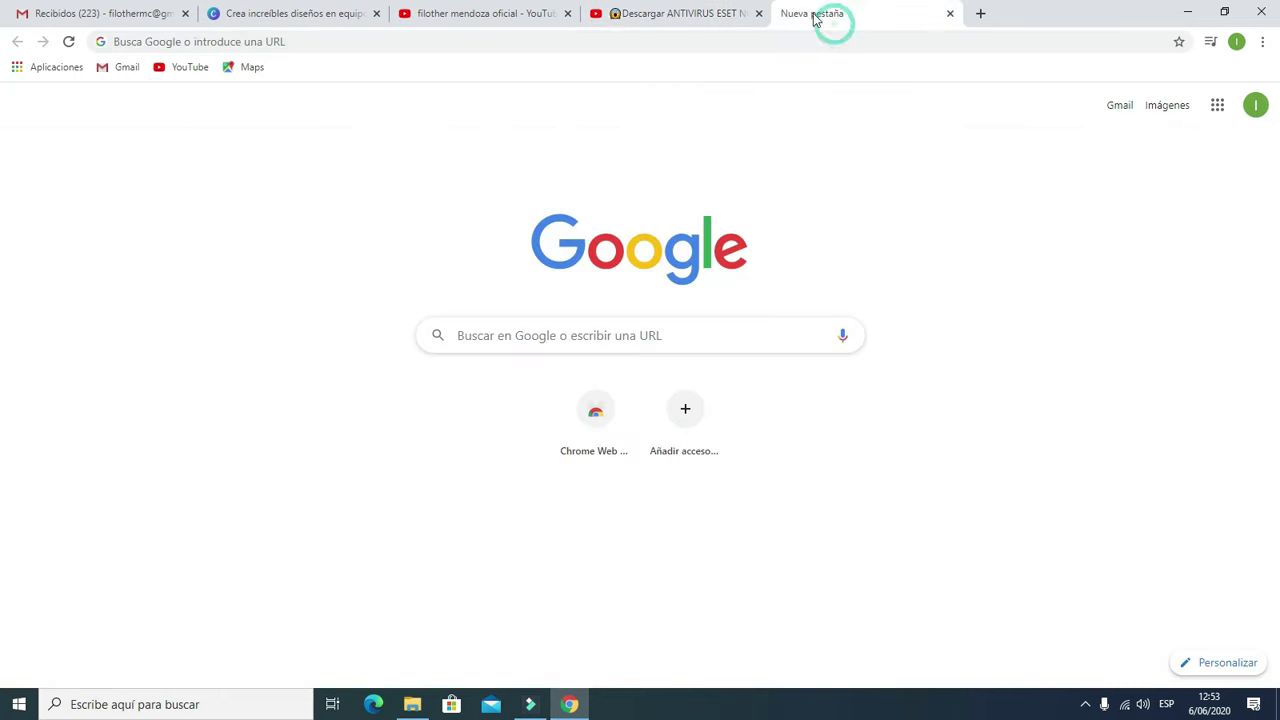
{"action": "left_click", "coordinate": [600, 40]}
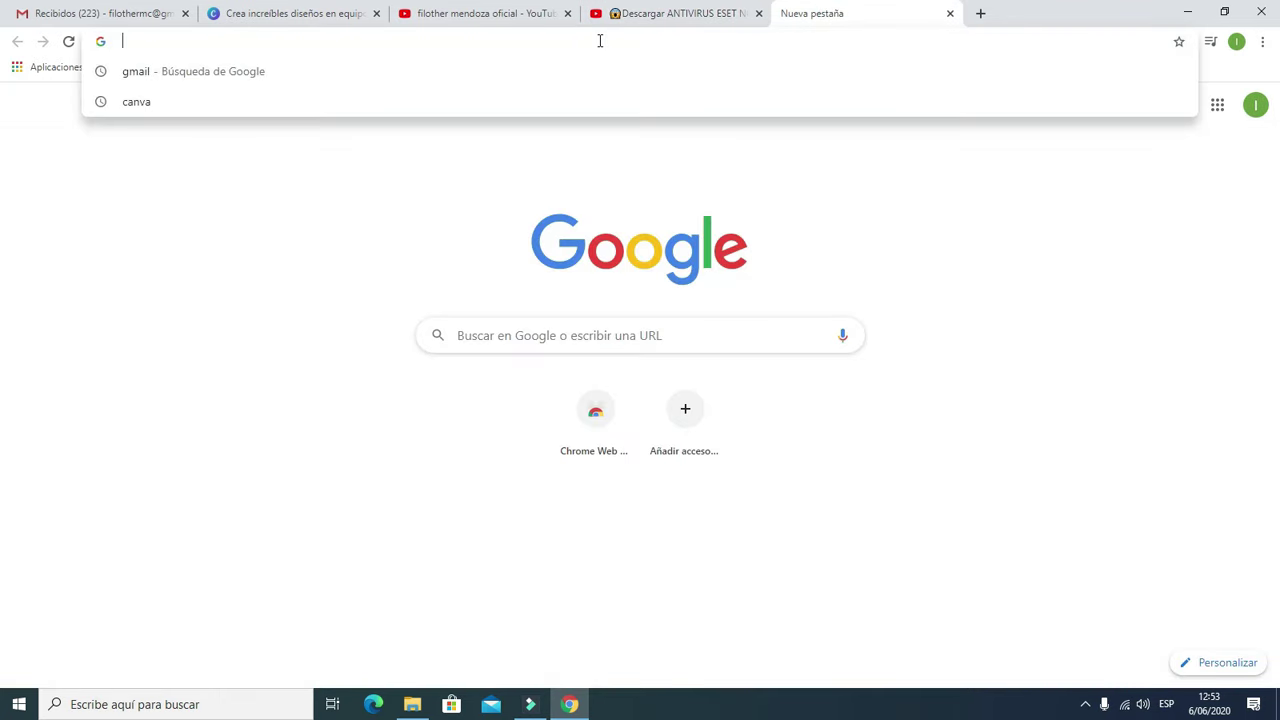
{"action": "type", "text": "rufus"}
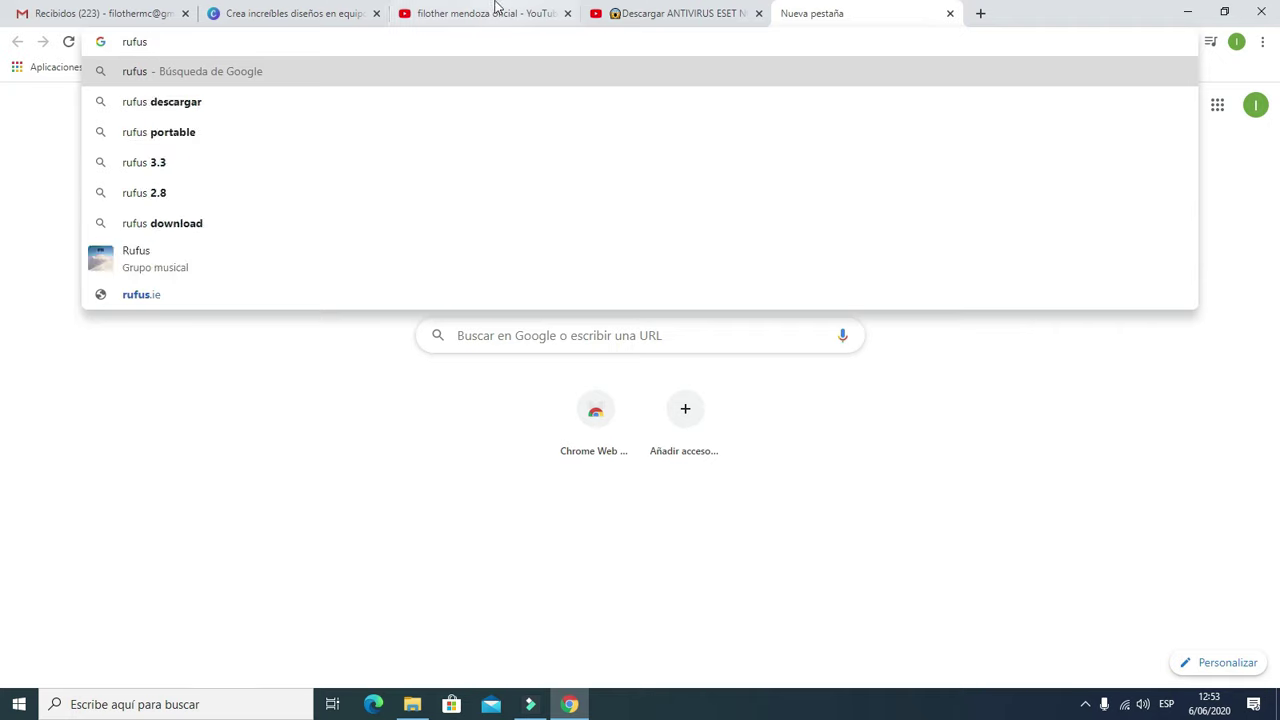
{"action": "double_click", "coordinate": [260, 40]}
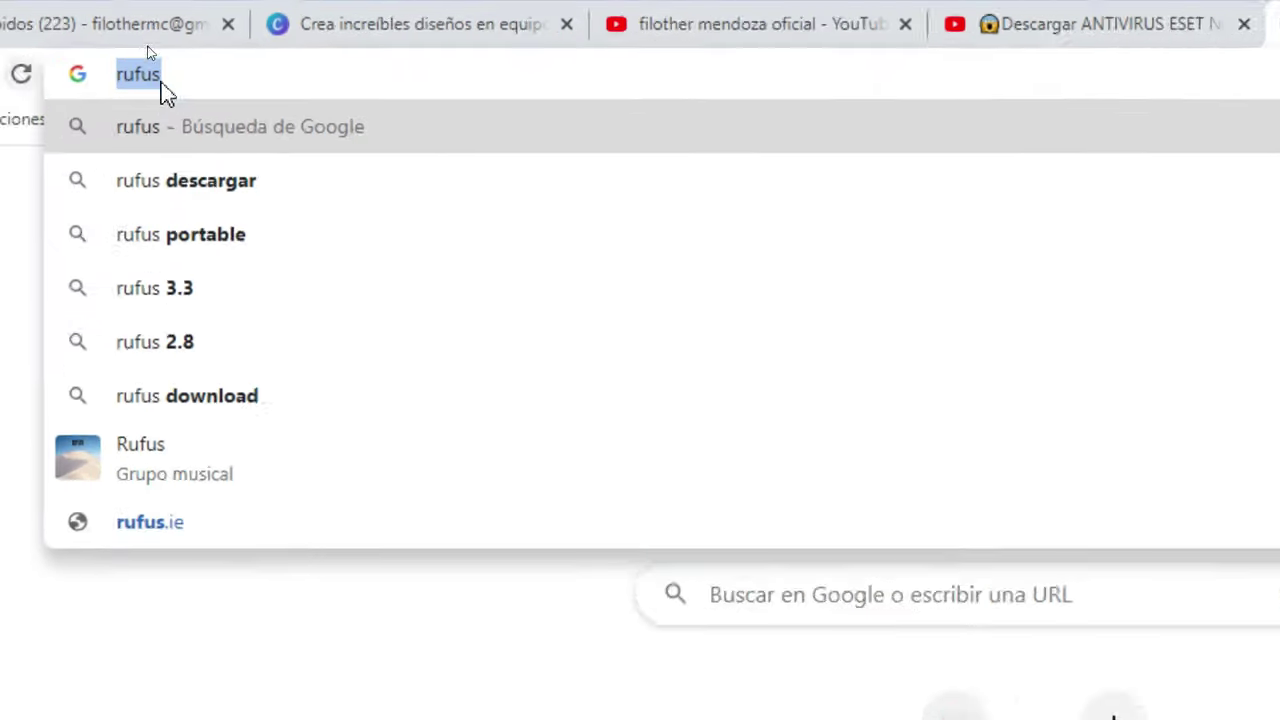
{"action": "left_click", "coordinate": [195, 74]}
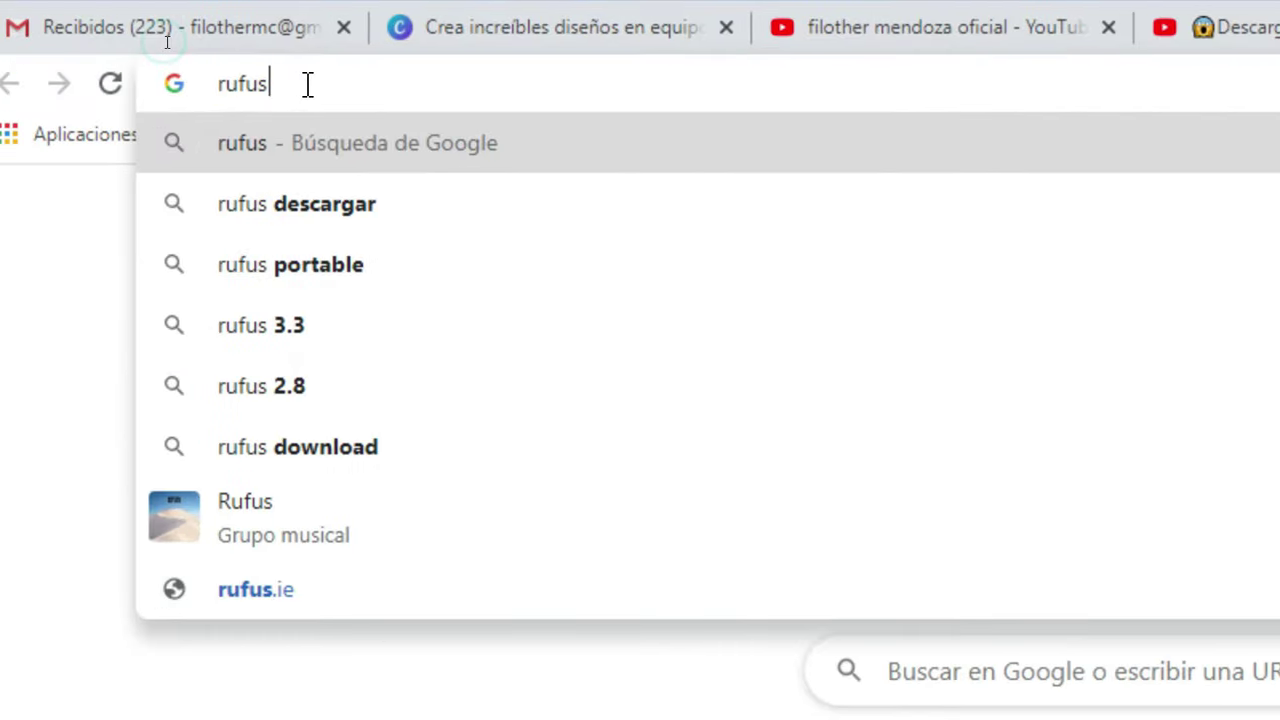
{"action": "key", "text": "Return"}
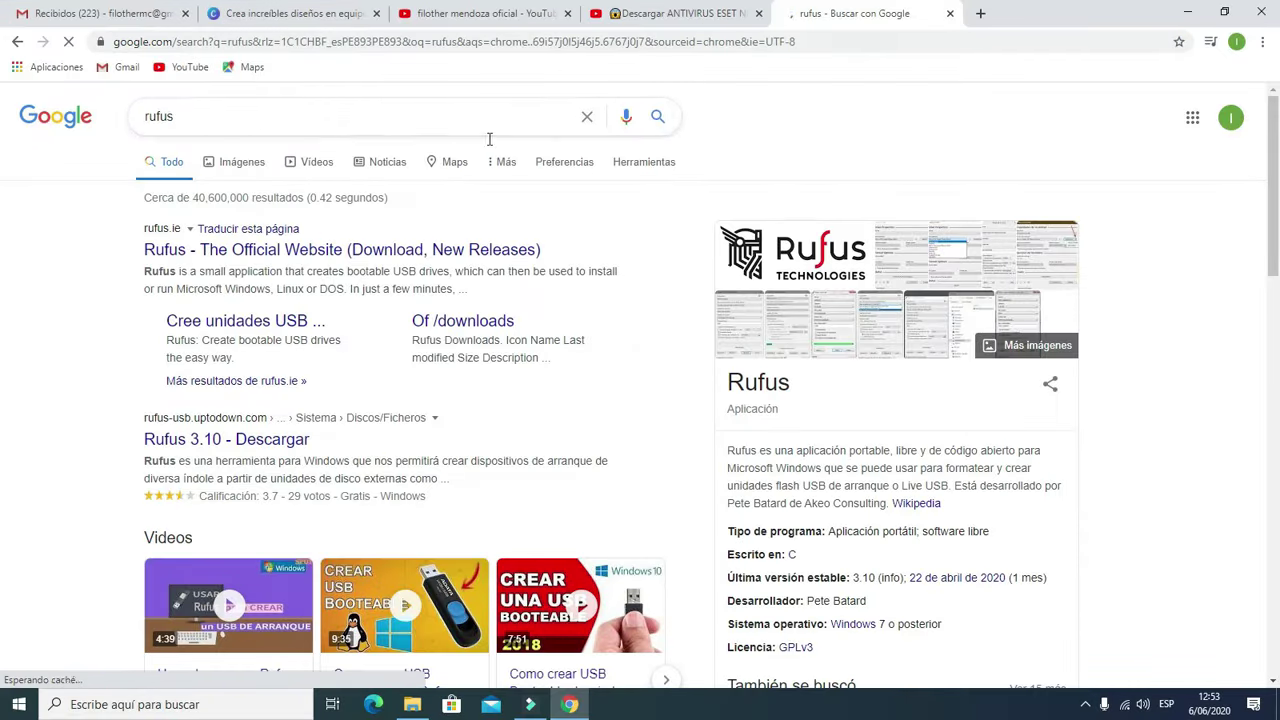
- Open the official Rufus website from the search results, keeping only one tab of it open
{"action": "scroll", "coordinate": [352, 300], "scroll_direction": "down", "scroll_amount": 3}
{"action": "scroll", "coordinate": [360, 288], "scroll_direction": "up", "scroll_amount": 3}
{"action": "scroll", "coordinate": [360, 290], "scroll_direction": "down", "scroll_amount": 7}
{"action": "scroll", "coordinate": [357, 297], "scroll_direction": "up", "scroll_amount": 7}
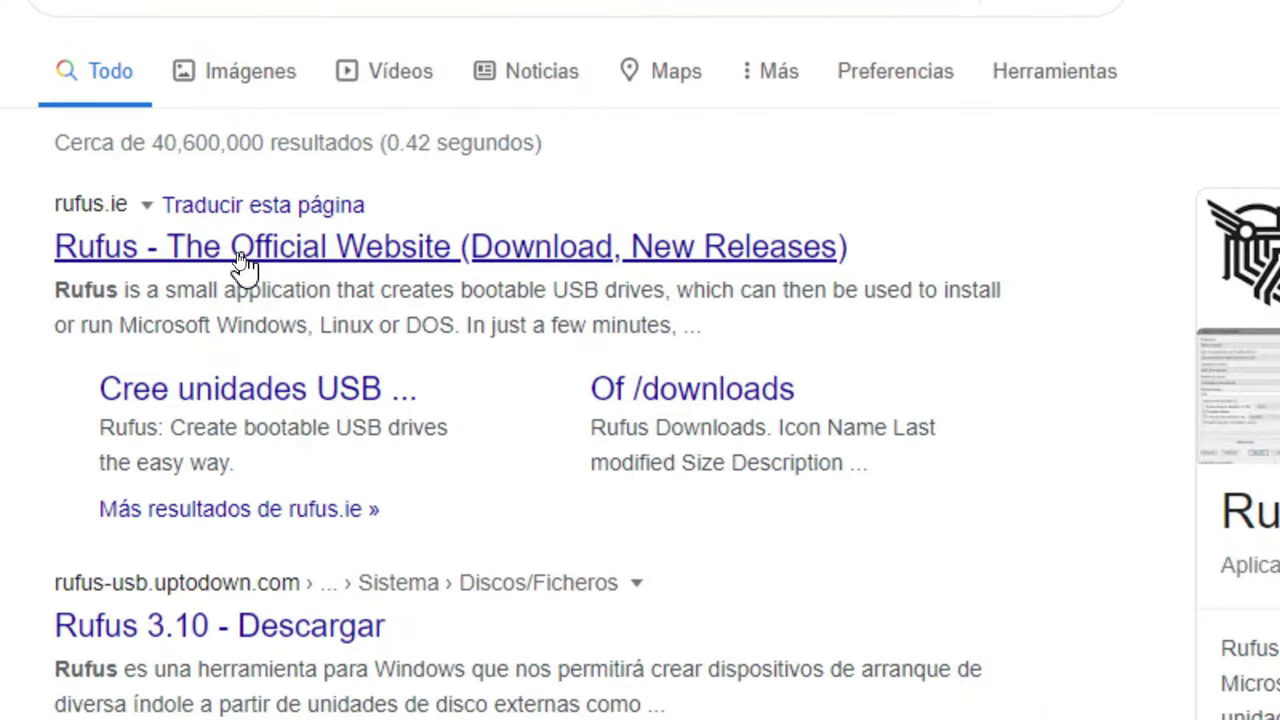
{"action": "left_click", "coordinate": [236, 258]}
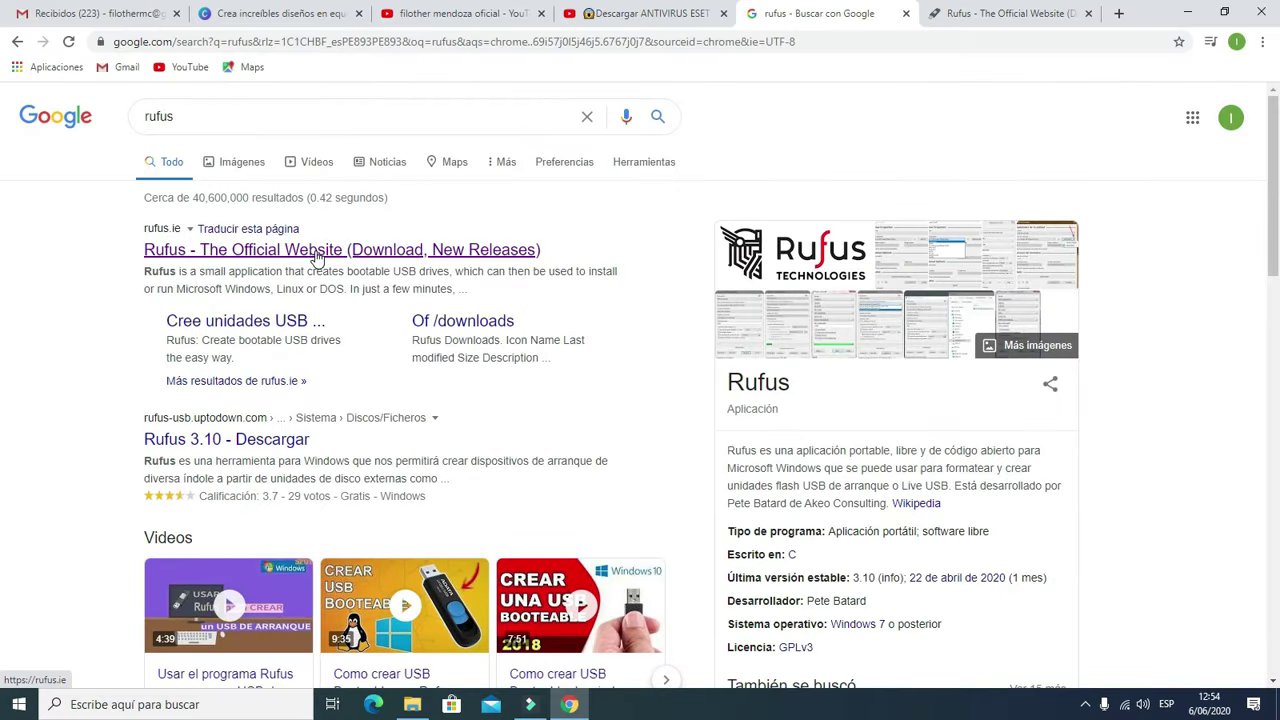
{"action": "left_click", "coordinate": [267, 251]}
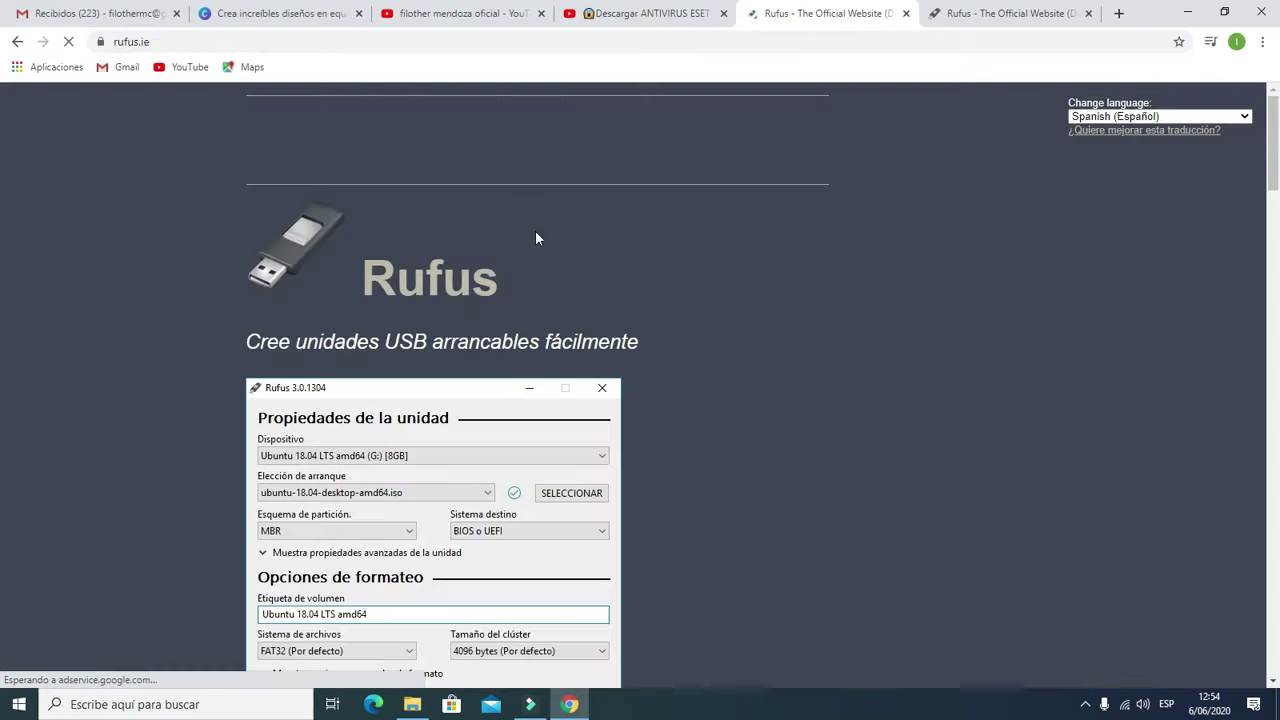
{"action": "left_click", "coordinate": [1089, 14]}
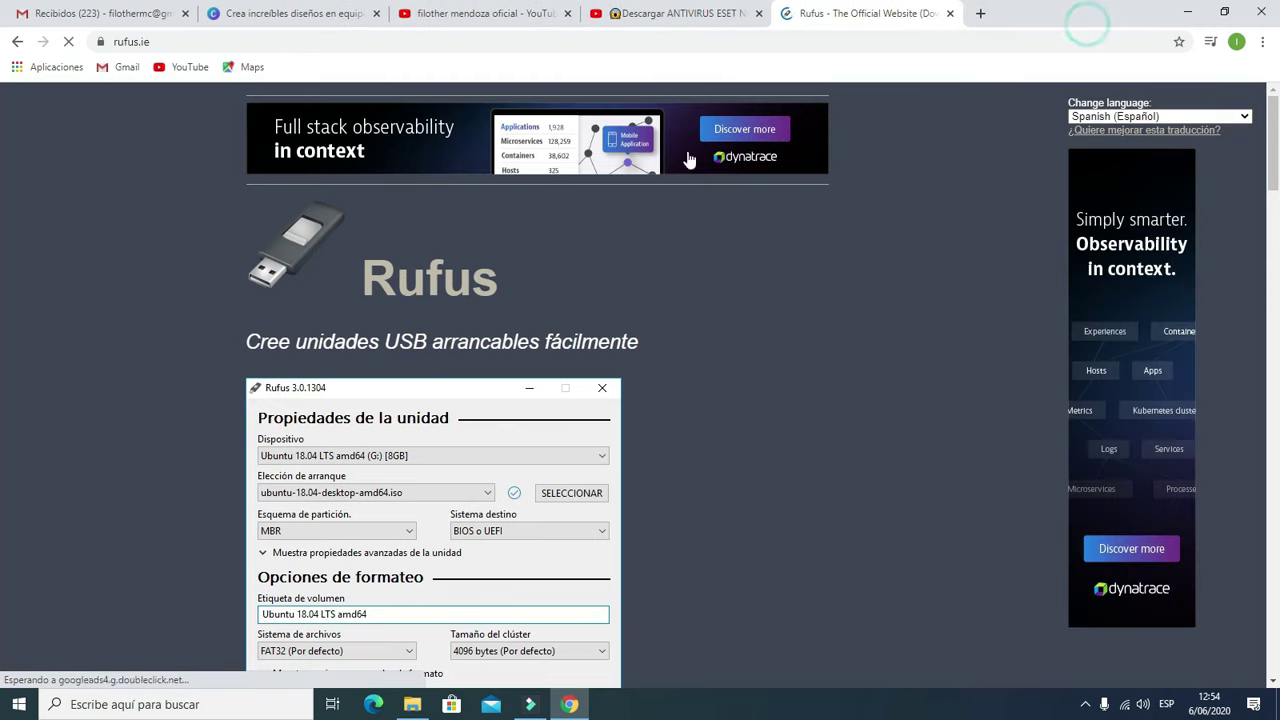
- Download Rufus 3.10 from the Descargar section of the Rufus website
{"action": "scroll", "coordinate": [661, 284], "scroll_direction": "down", "scroll_amount": 2}
{"action": "scroll", "coordinate": [660, 287], "scroll_direction": "up", "scroll_amount": 2}
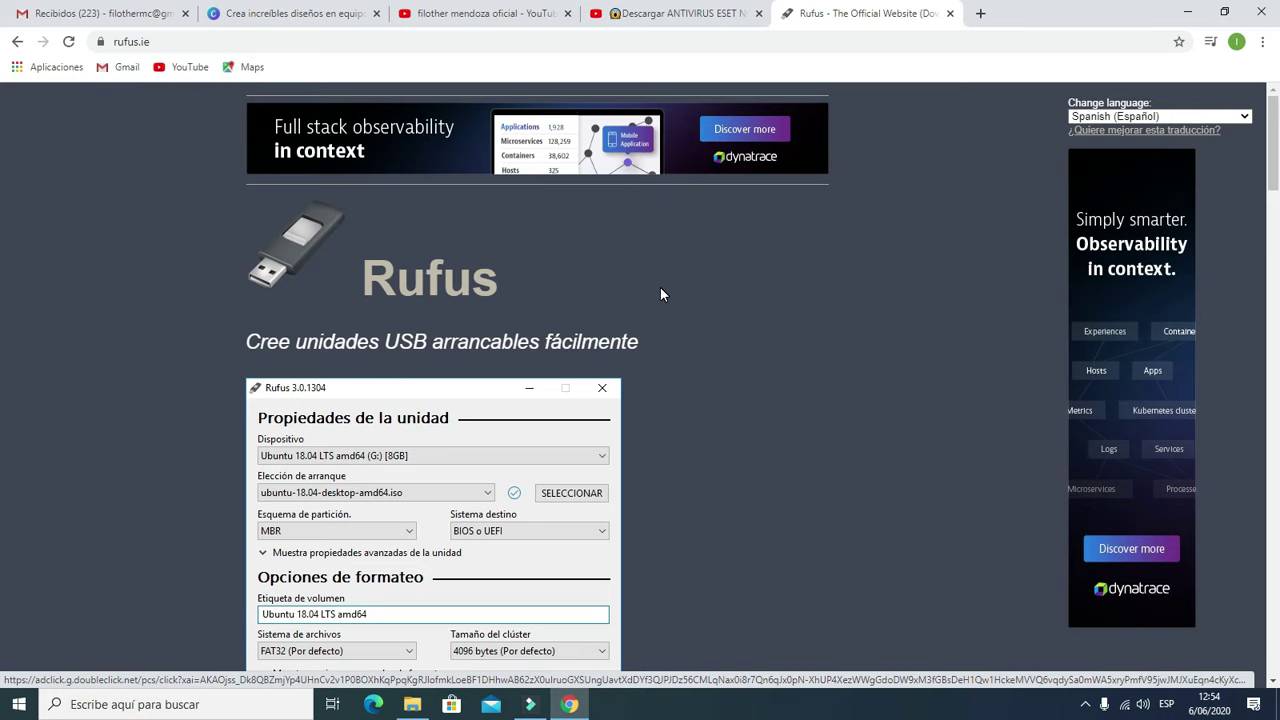
{"action": "scroll", "coordinate": [660, 290], "scroll_direction": "down", "scroll_amount": 4}
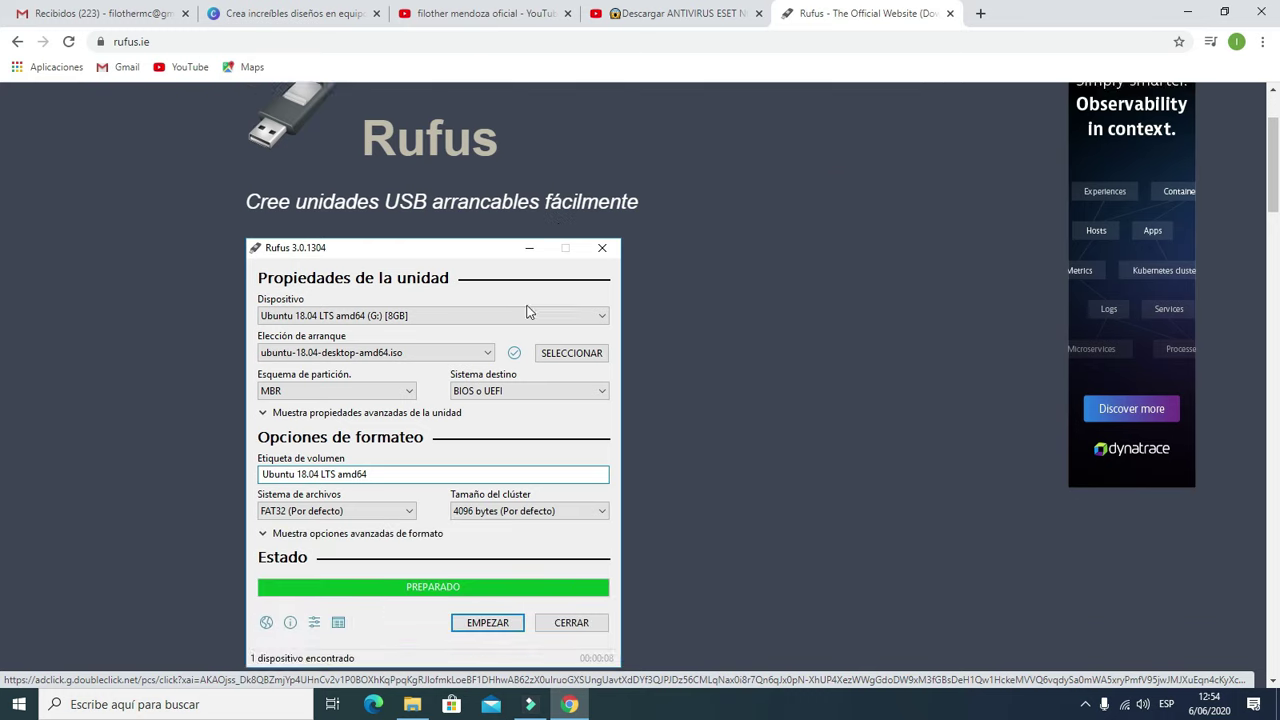
{"action": "scroll", "coordinate": [460, 234], "scroll_direction": "up", "scroll_amount": 2}
{"action": "scroll", "coordinate": [445, 210], "scroll_direction": "down", "scroll_amount": 1}
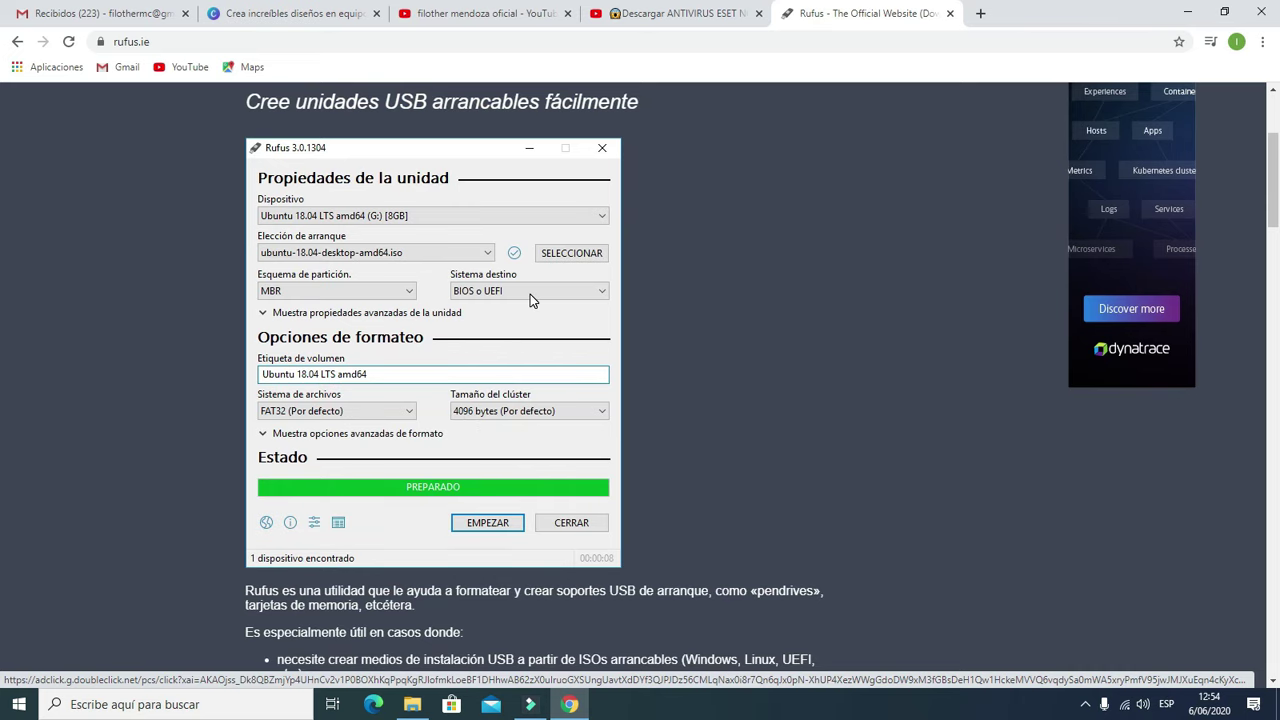
{"action": "scroll", "coordinate": [517, 302], "scroll_direction": "down", "scroll_amount": 4}
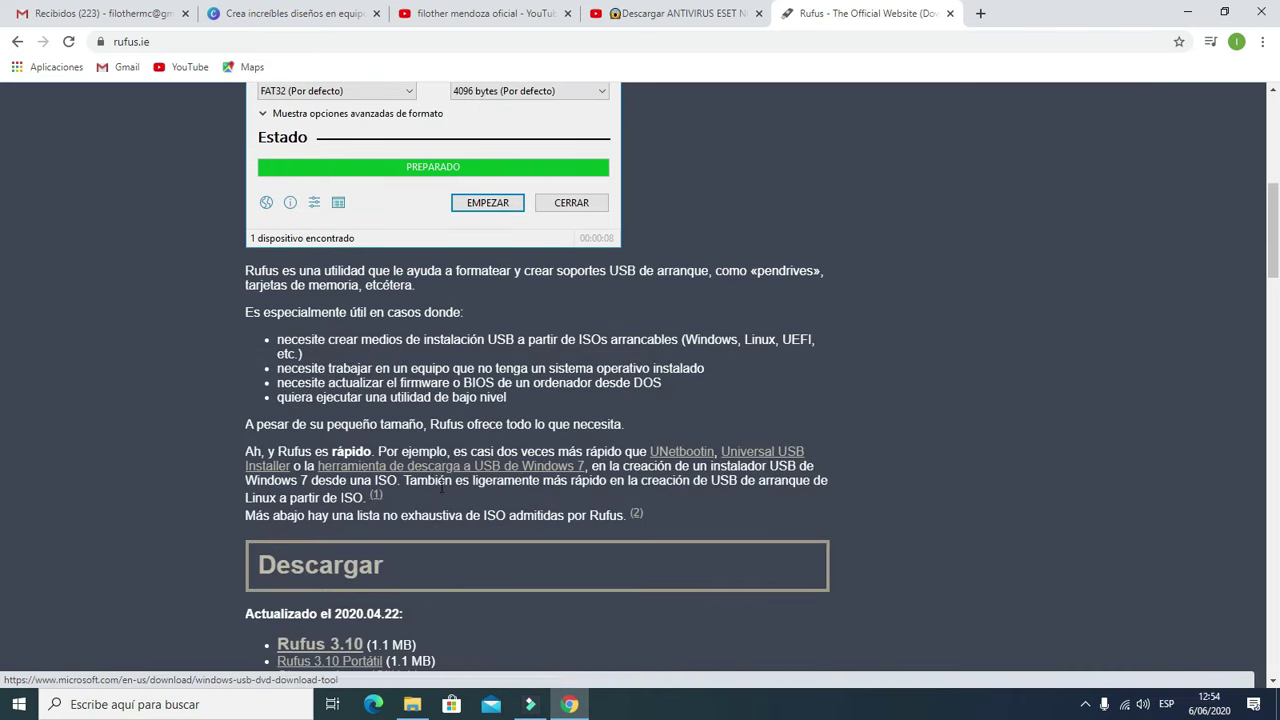
{"action": "scroll", "coordinate": [450, 412], "scroll_direction": "down", "scroll_amount": 1}
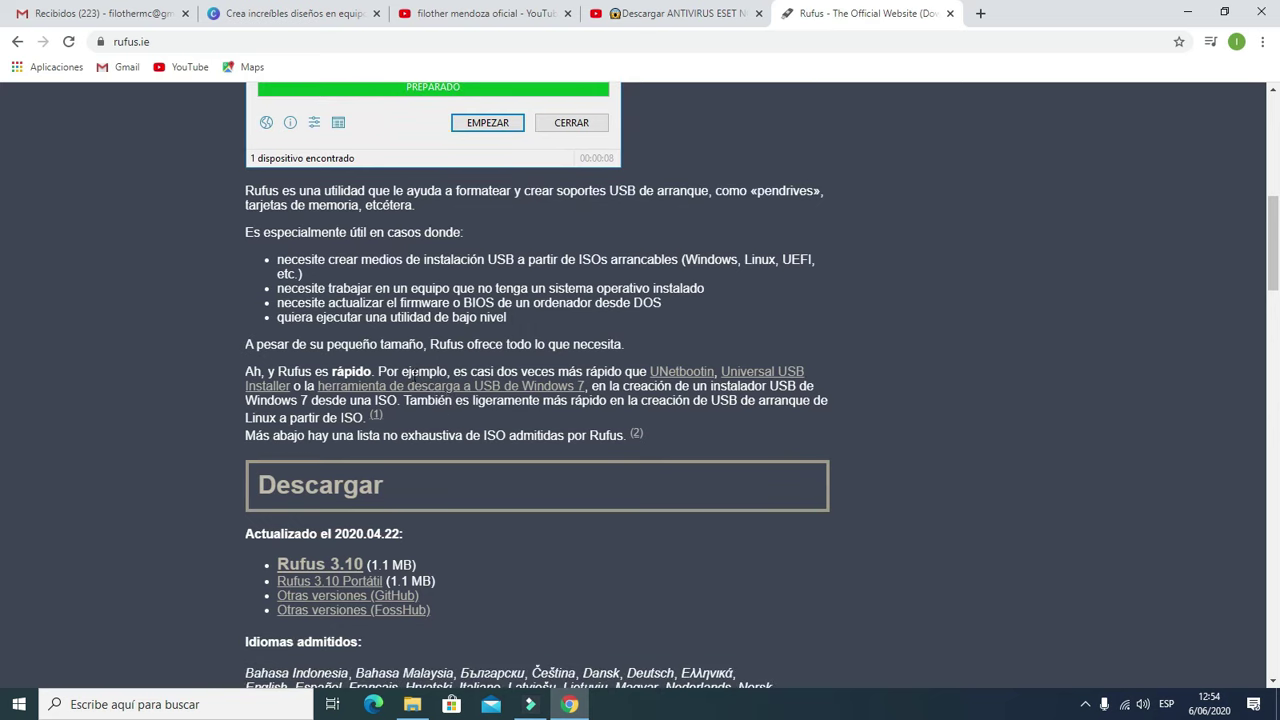
{"action": "scroll", "coordinate": [451, 410], "scroll_direction": "down", "scroll_amount": 2}
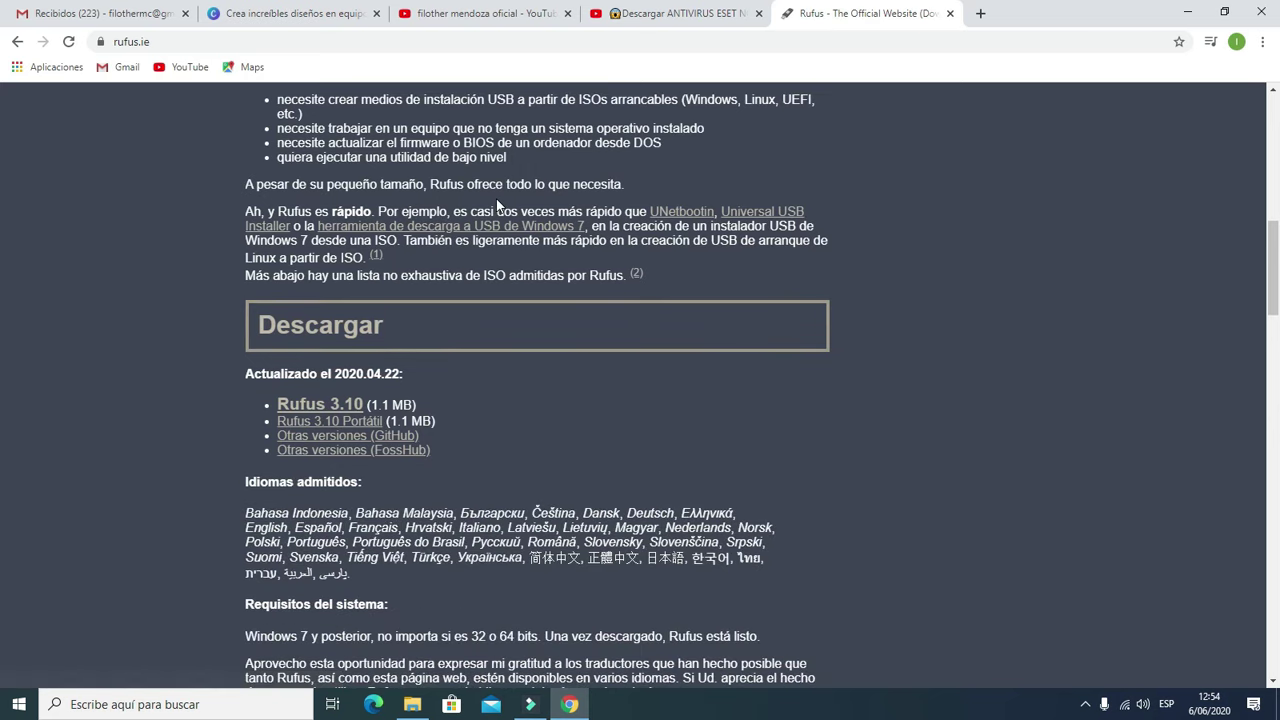
{"action": "scroll", "coordinate": [515, 180], "scroll_direction": "down", "scroll_amount": 2}
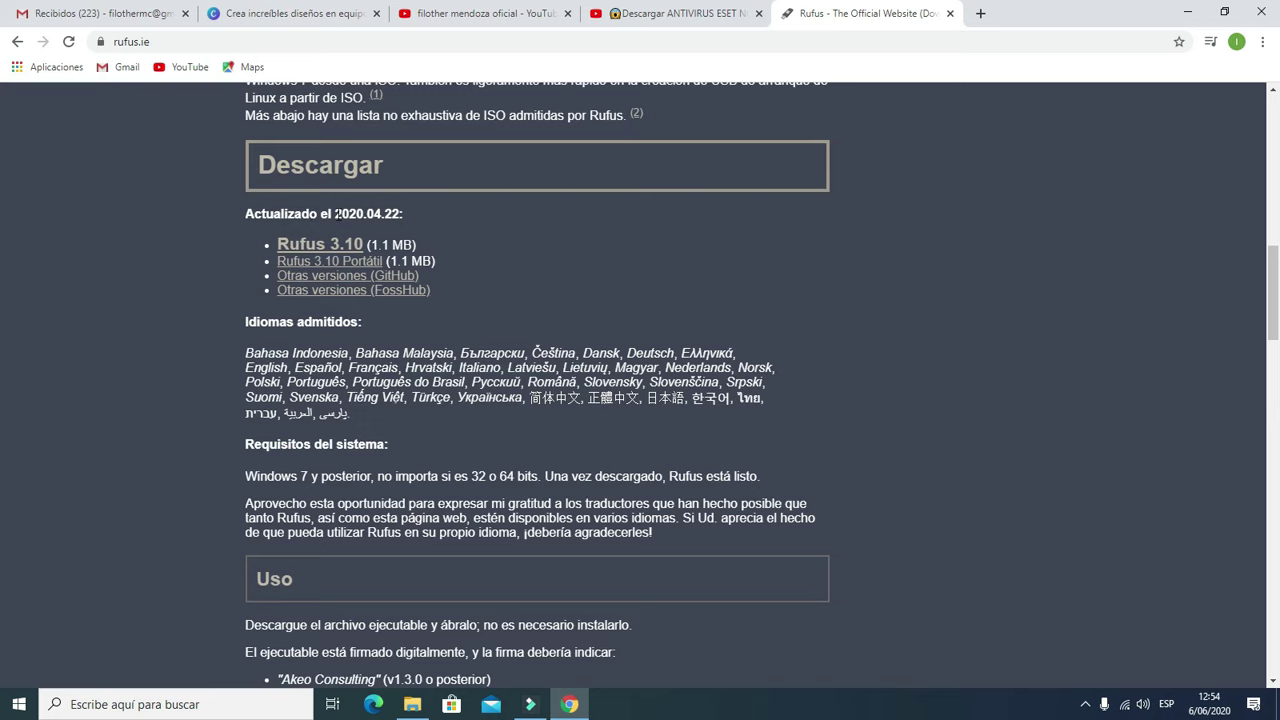
{"action": "scroll", "coordinate": [358, 262], "scroll_direction": "down", "scroll_amount": 1}
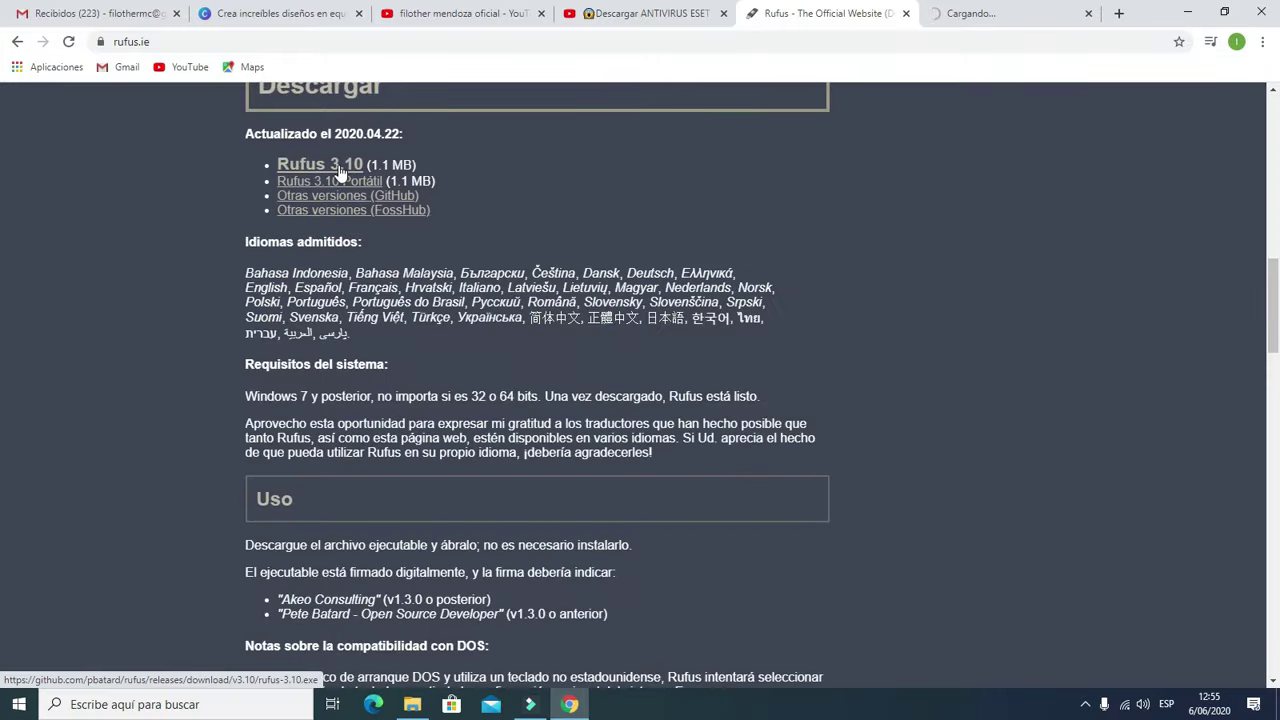
{"action": "left_click", "coordinate": [337, 167]}
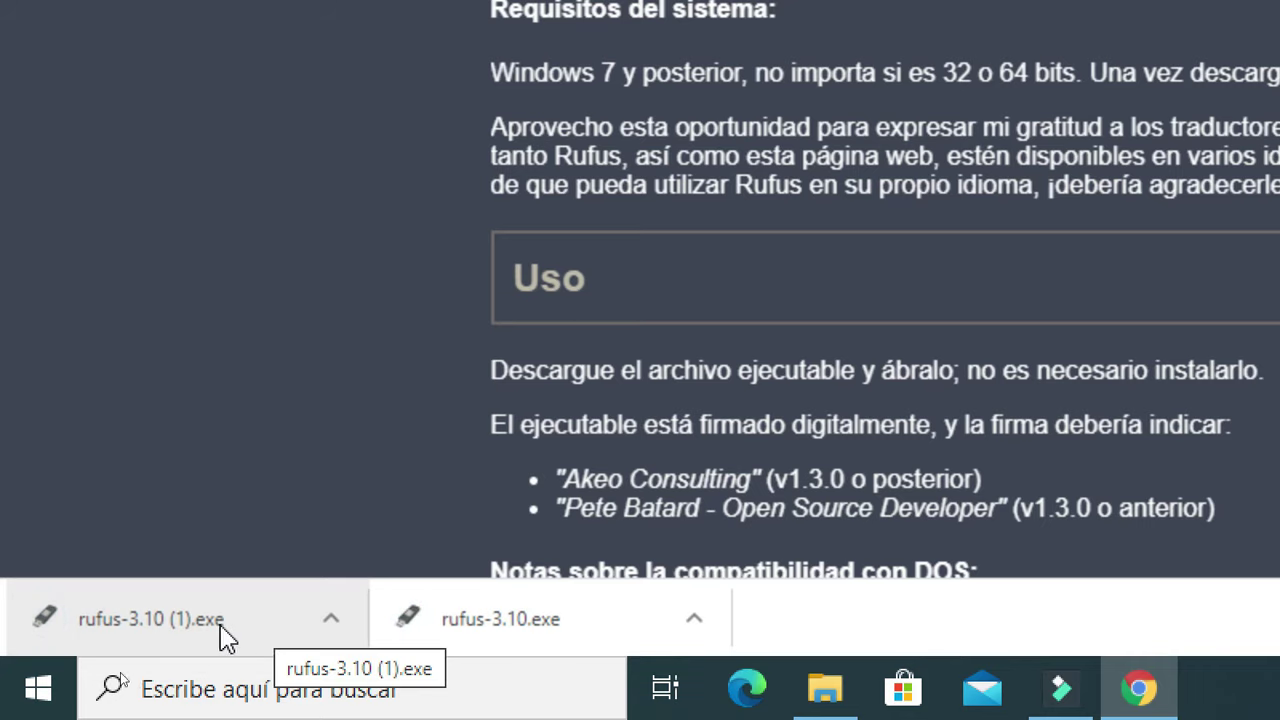
- Show the downloaded rufus-3.10 (1).exe in its folder, shrink the folder window and minimize the browser to reveal the desktop
{"action": "left_click", "coordinate": [333, 625]}
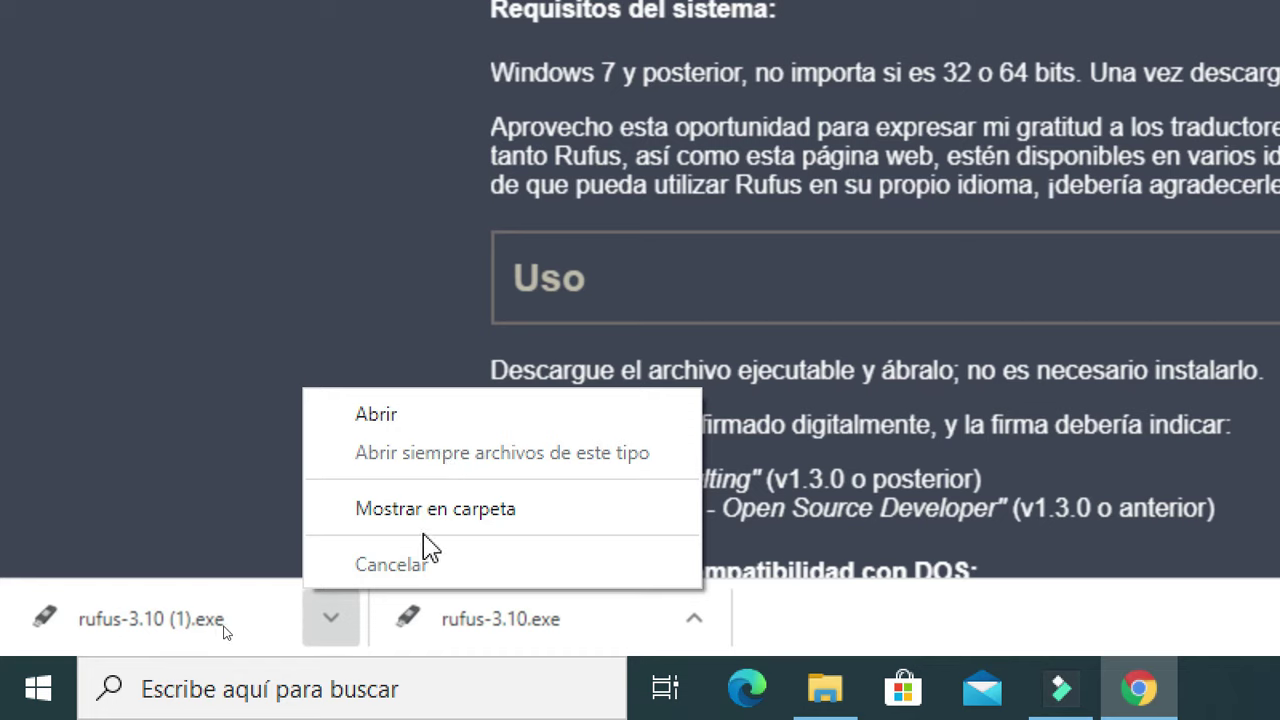
{"action": "left_click", "coordinate": [455, 510]}
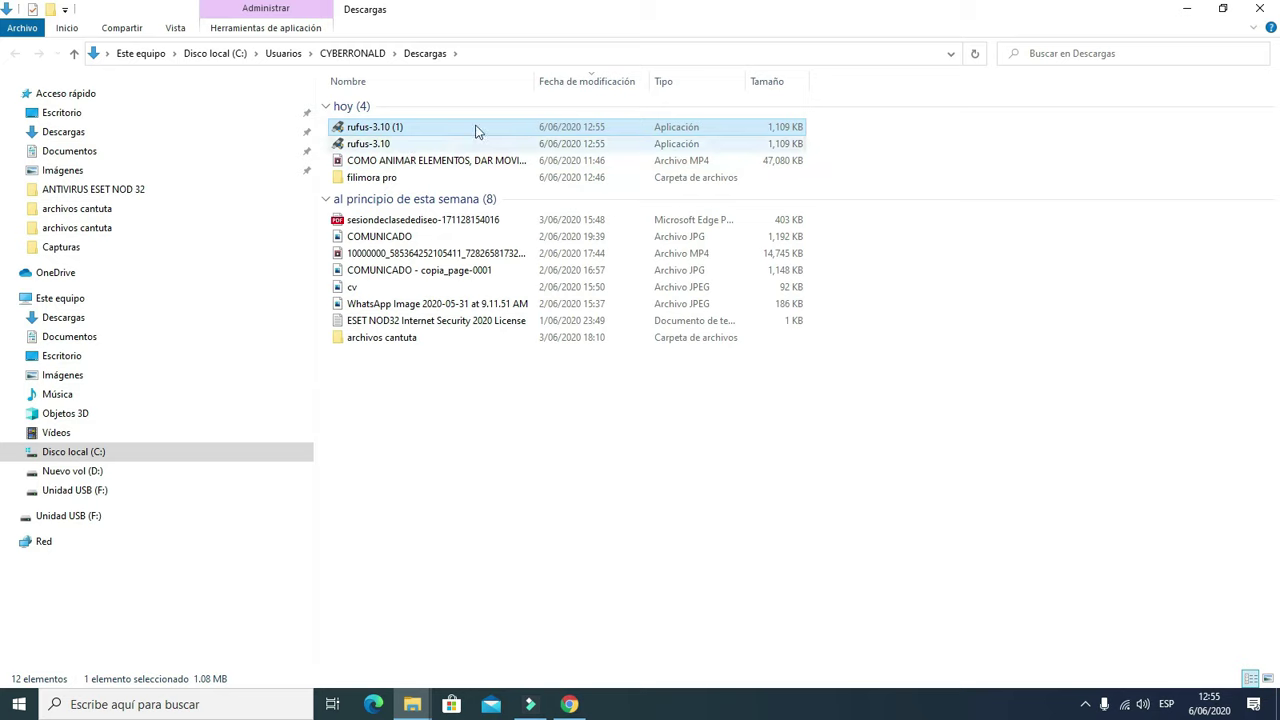
{"action": "left_click", "coordinate": [1222, 8]}
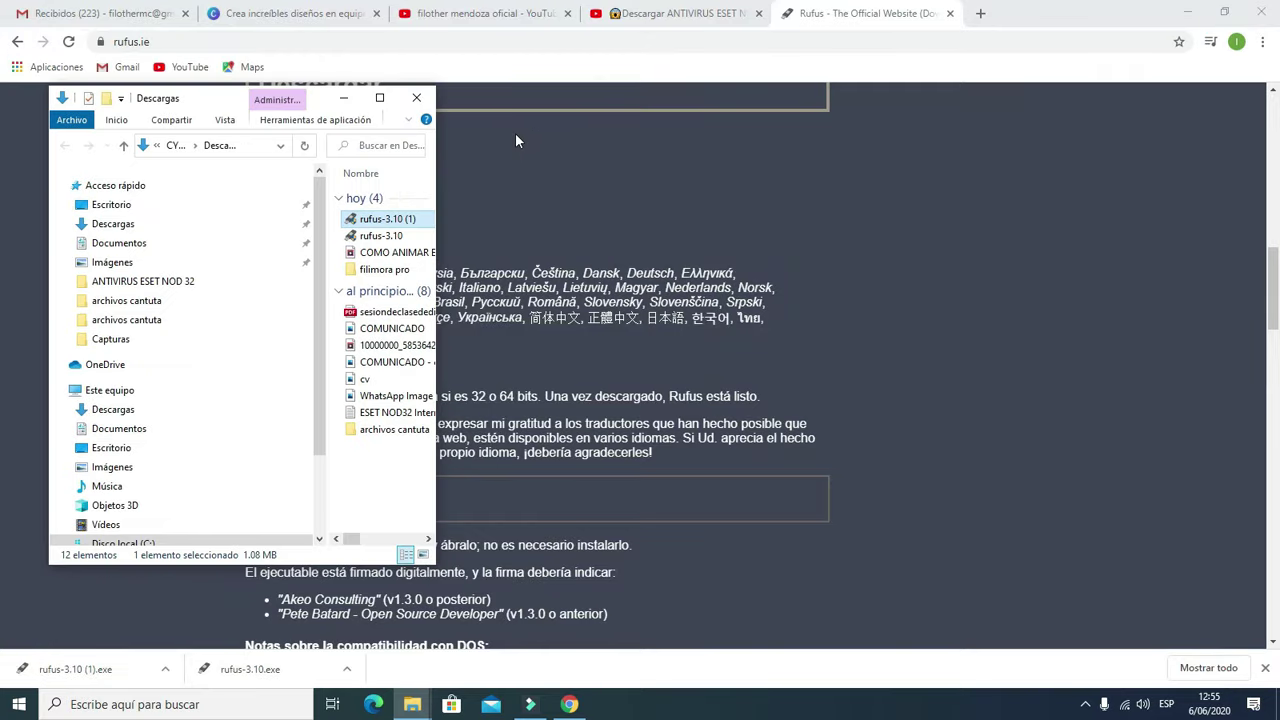
{"action": "left_click", "coordinate": [1186, 12]}
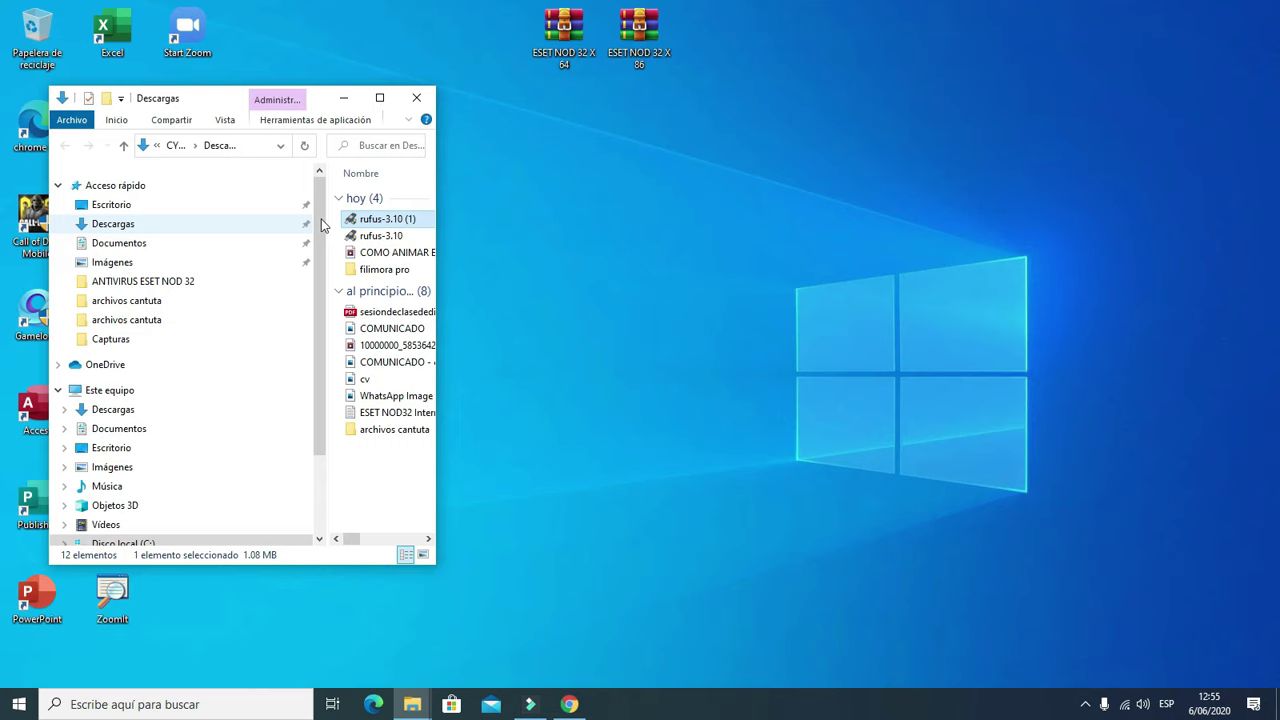
- Move rufus-3.10 from the Descargas folder to the desktop, minimize the folder and place the file near the desktop shortcuts
{"action": "left_click", "coordinate": [364, 237]}
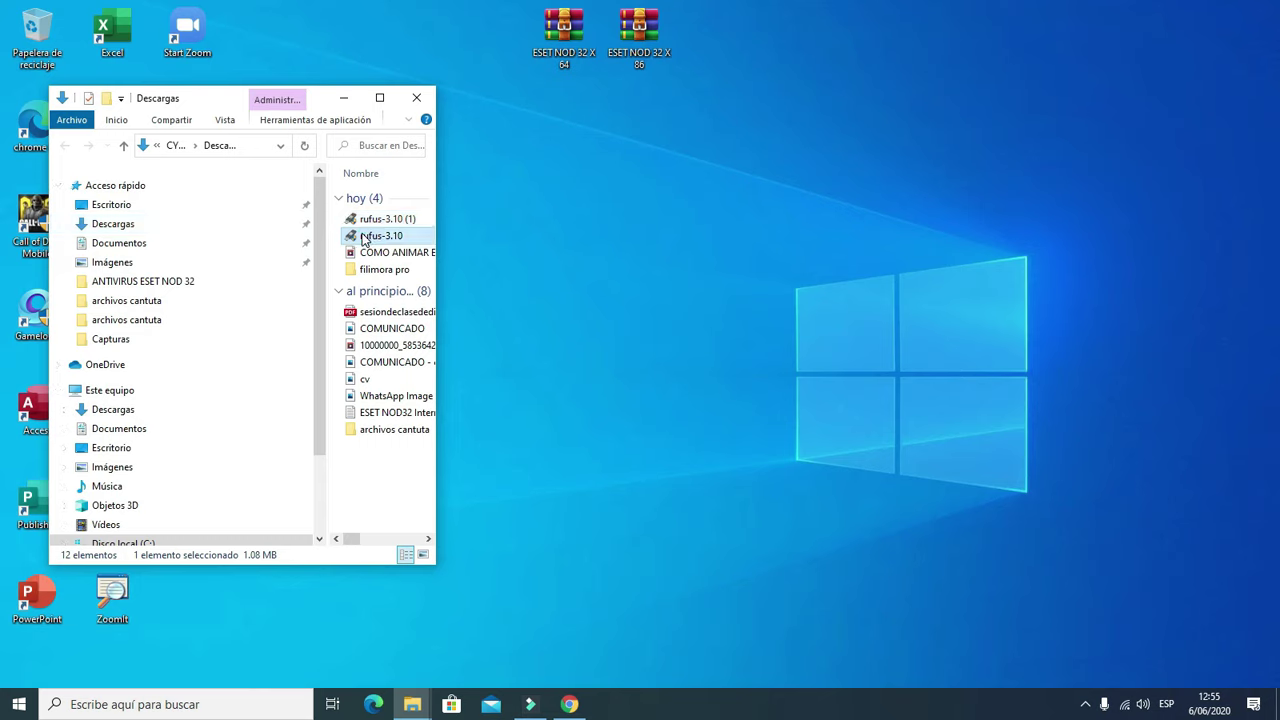
{"action": "left_click_drag", "start_coordinate": [378, 238], "coordinate": [694, 216]}
{"action": "left_click", "coordinate": [343, 98]}
{"action": "left_click_drag", "start_coordinate": [702, 120], "coordinate": [224, 198]}
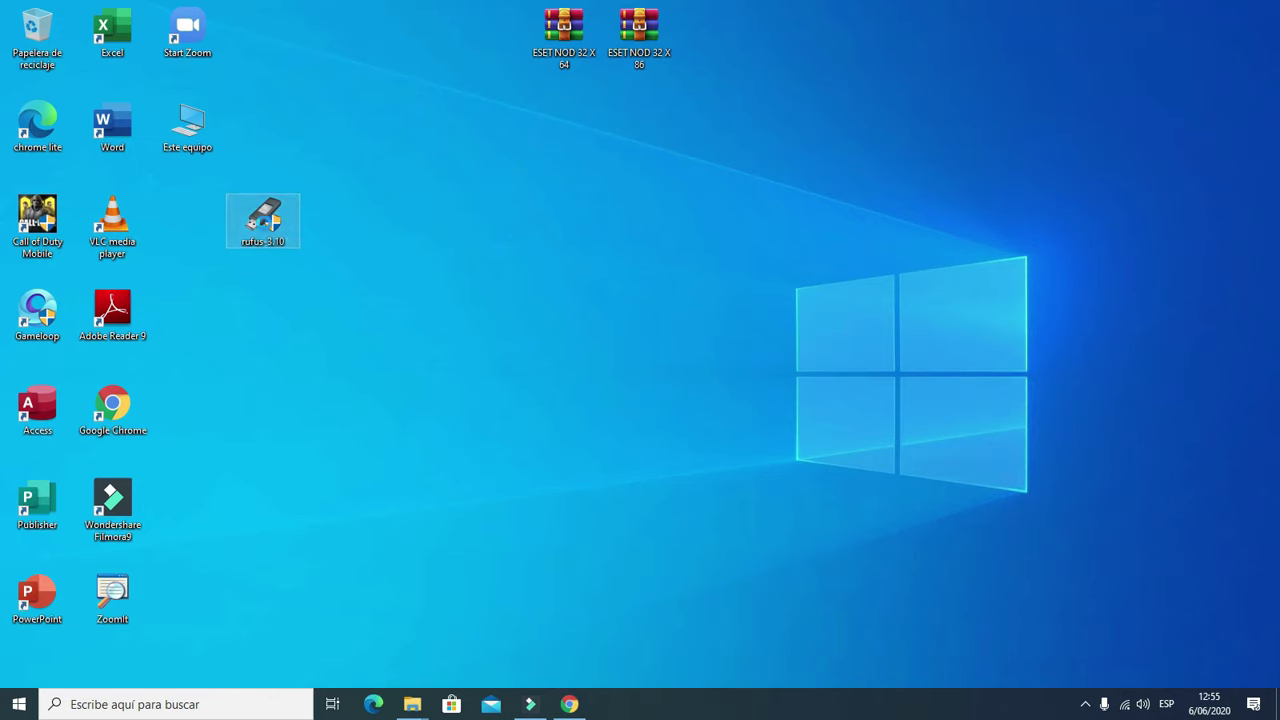
- Run rufus-3.10 from the desktop as administrator and minimize its window
{"action": "right_click", "coordinate": [265, 225]}
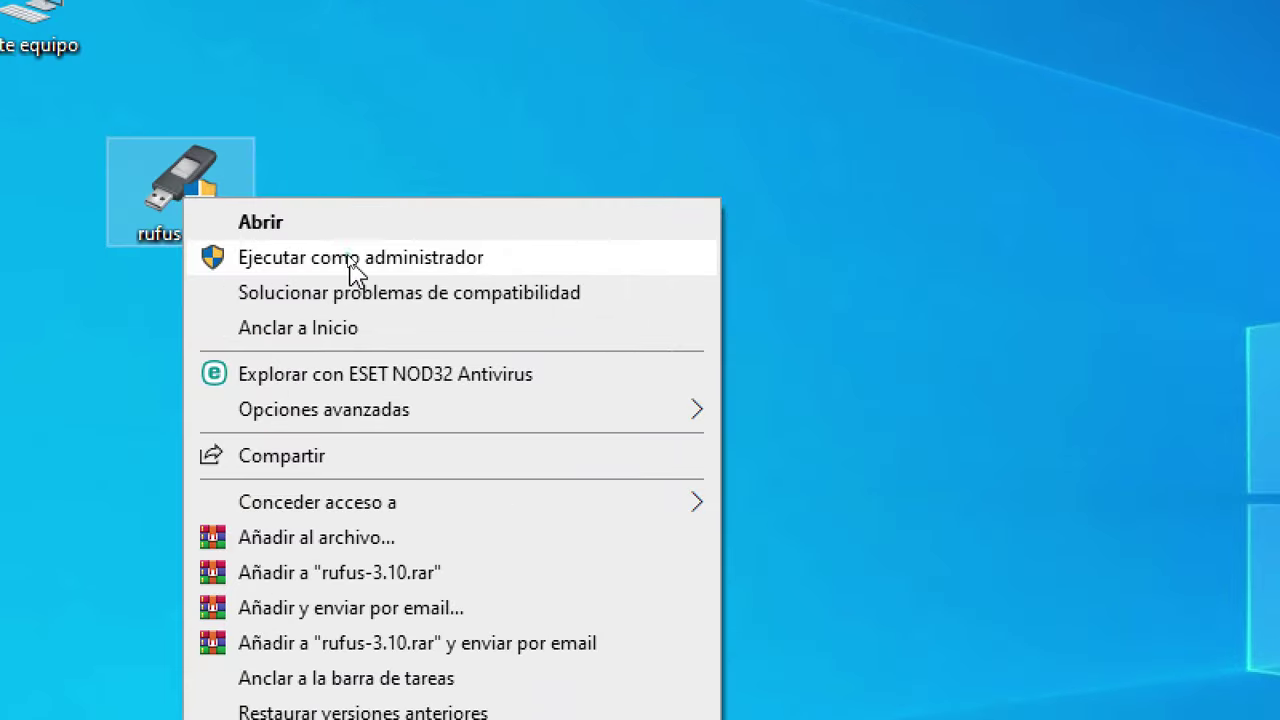
{"action": "left_click", "coordinate": [345, 256]}
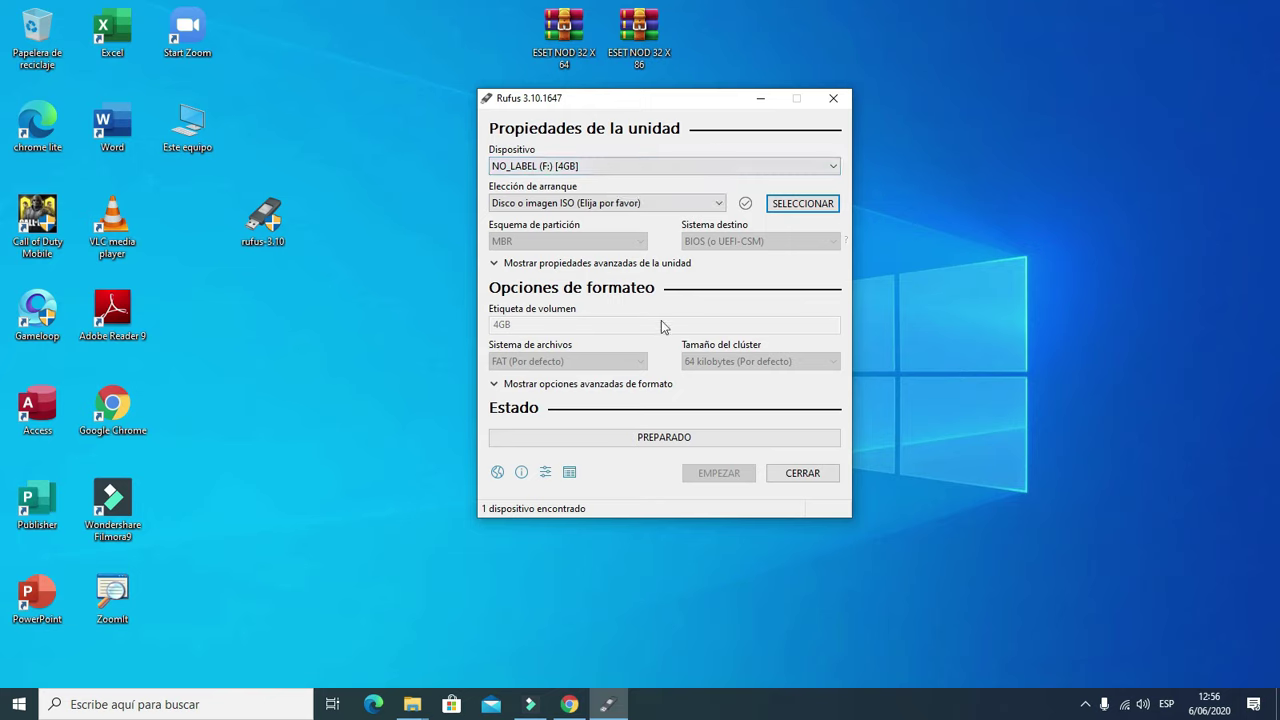
{"action": "left_click", "coordinate": [759, 101]}
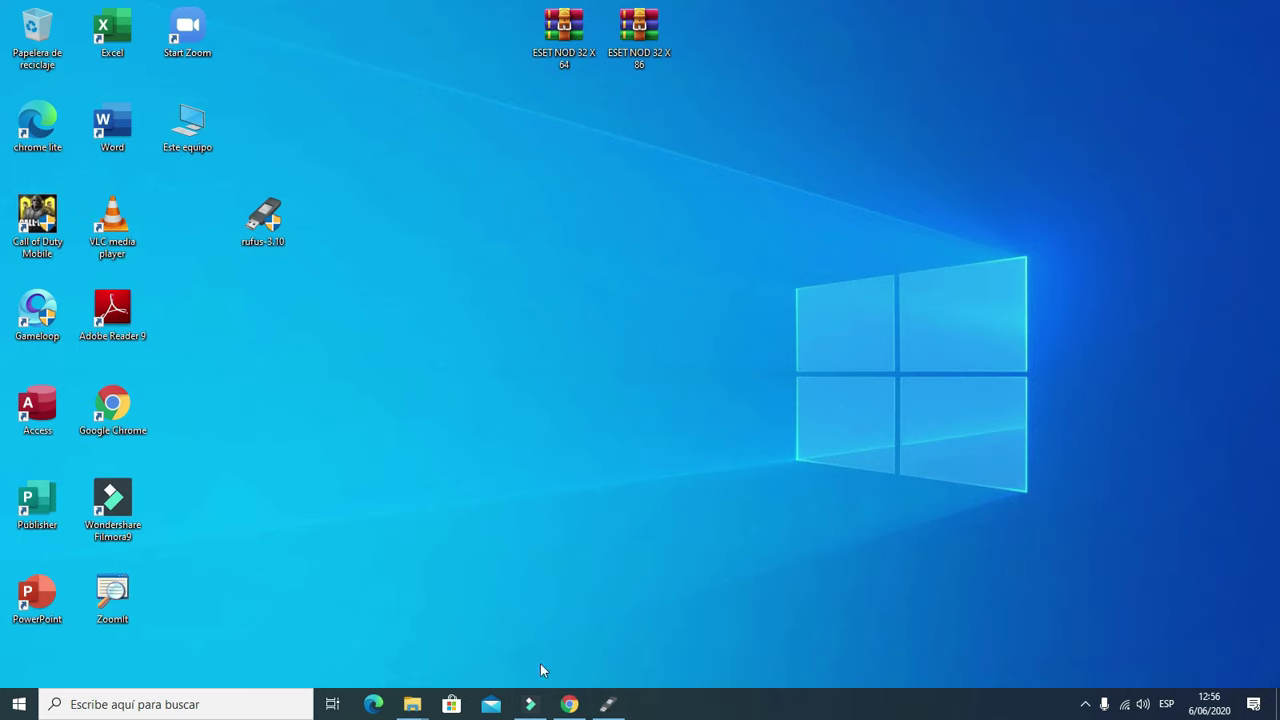
- Try to open Unidad USB (F:) from Este equipo in File Explorer and dismiss the insert-disk message
{"action": "mouse_move", "coordinate": [412, 706]}
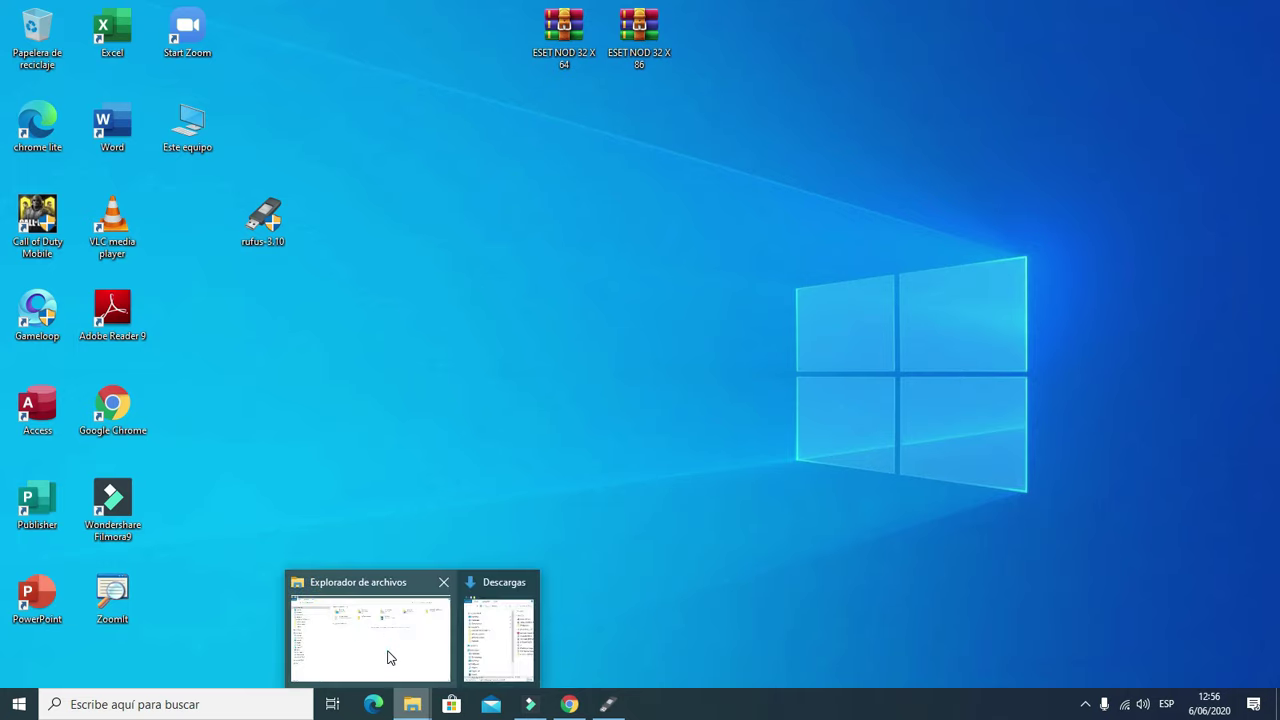
{"action": "left_click", "coordinate": [390, 657]}
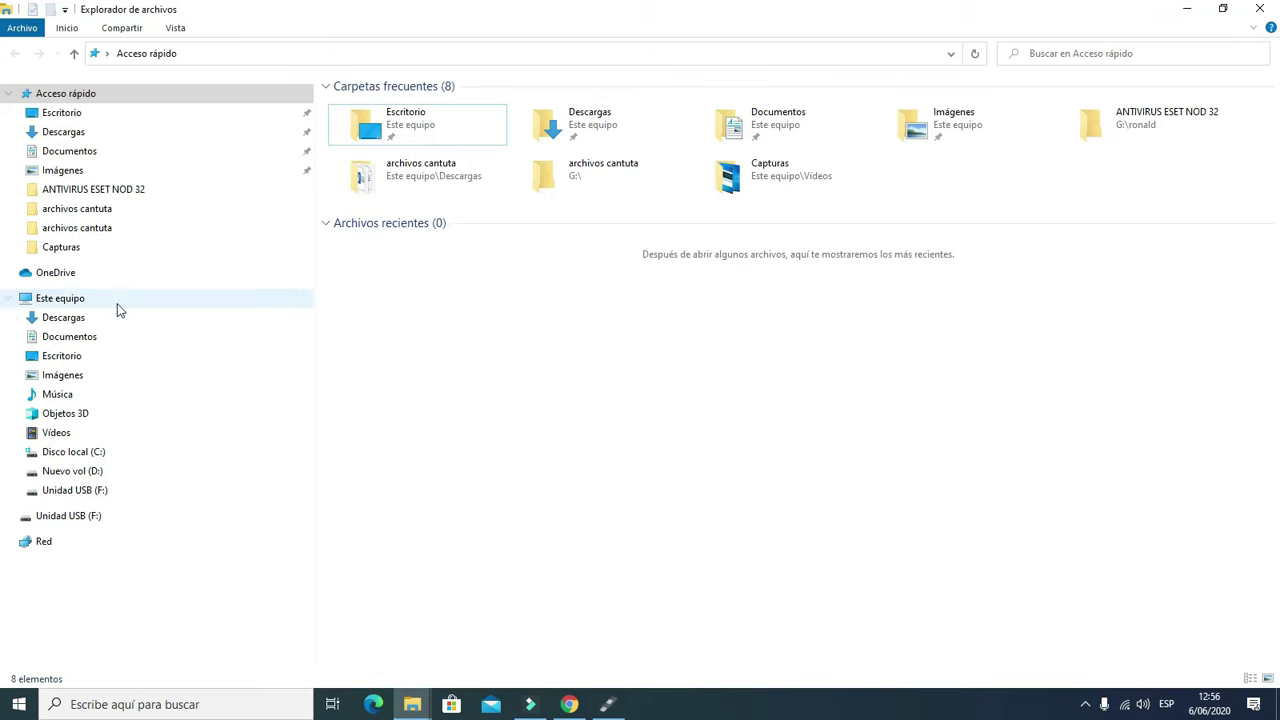
{"action": "left_click", "coordinate": [84, 303]}
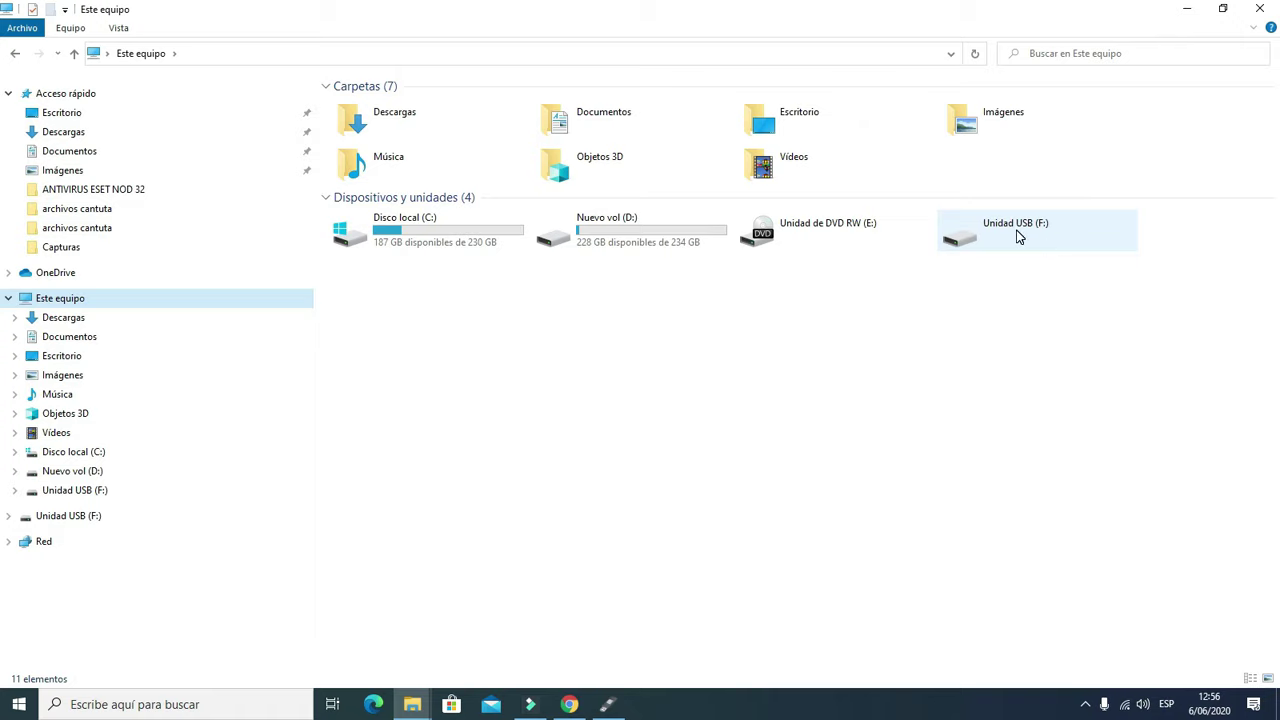
{"action": "double_click", "coordinate": [1016, 232]}
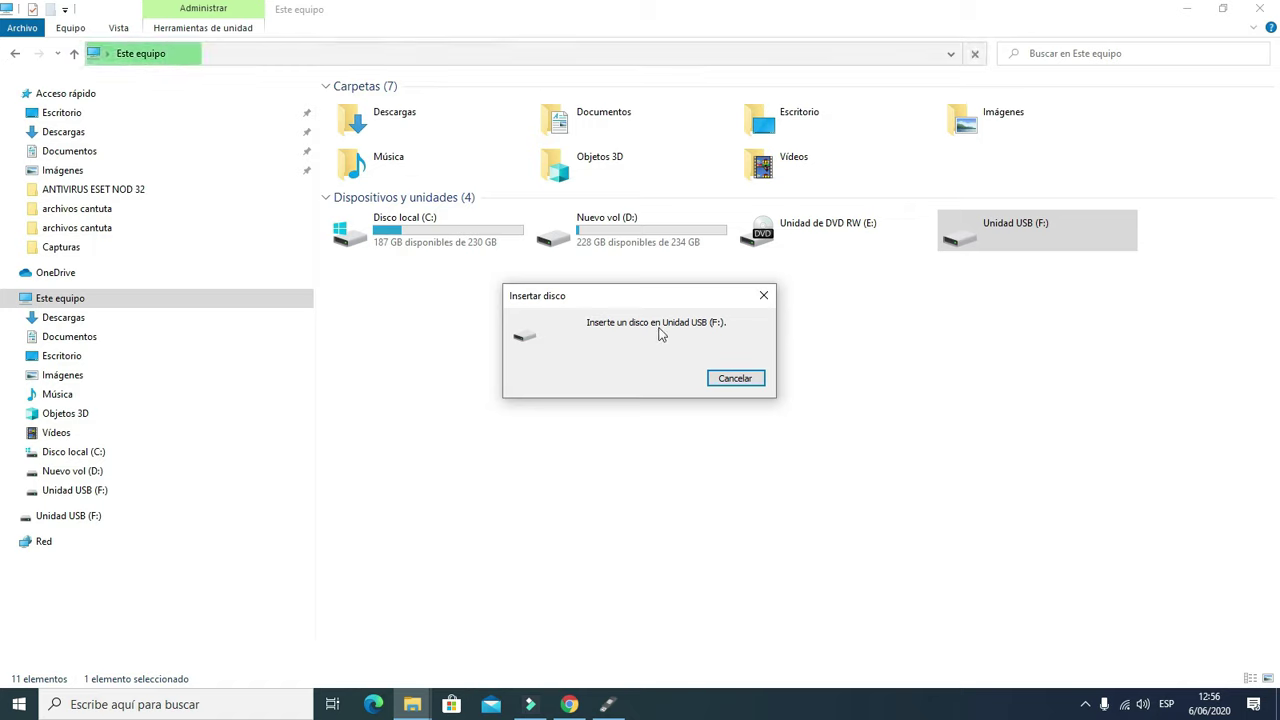
{"action": "left_click", "coordinate": [764, 295]}
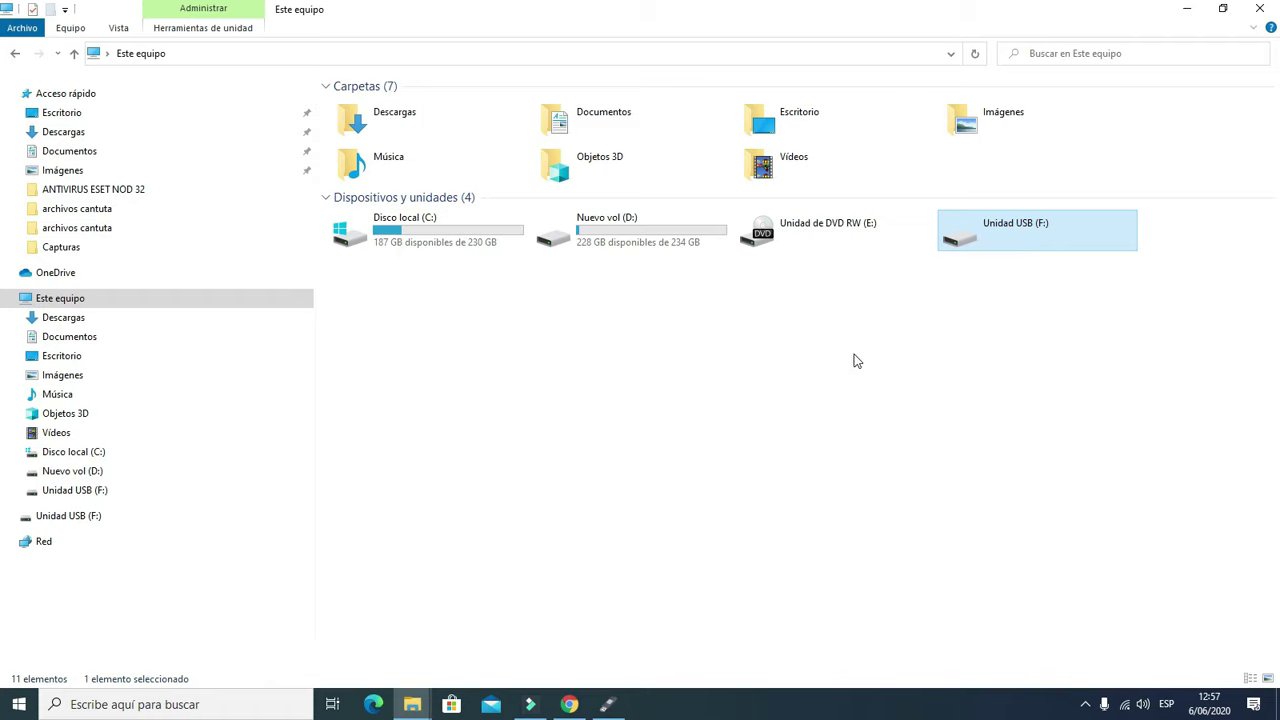
- Switch to Rufus to check its detected device, and minimize both Rufus and the Este equipo window
{"action": "left_click", "coordinate": [607, 704]}
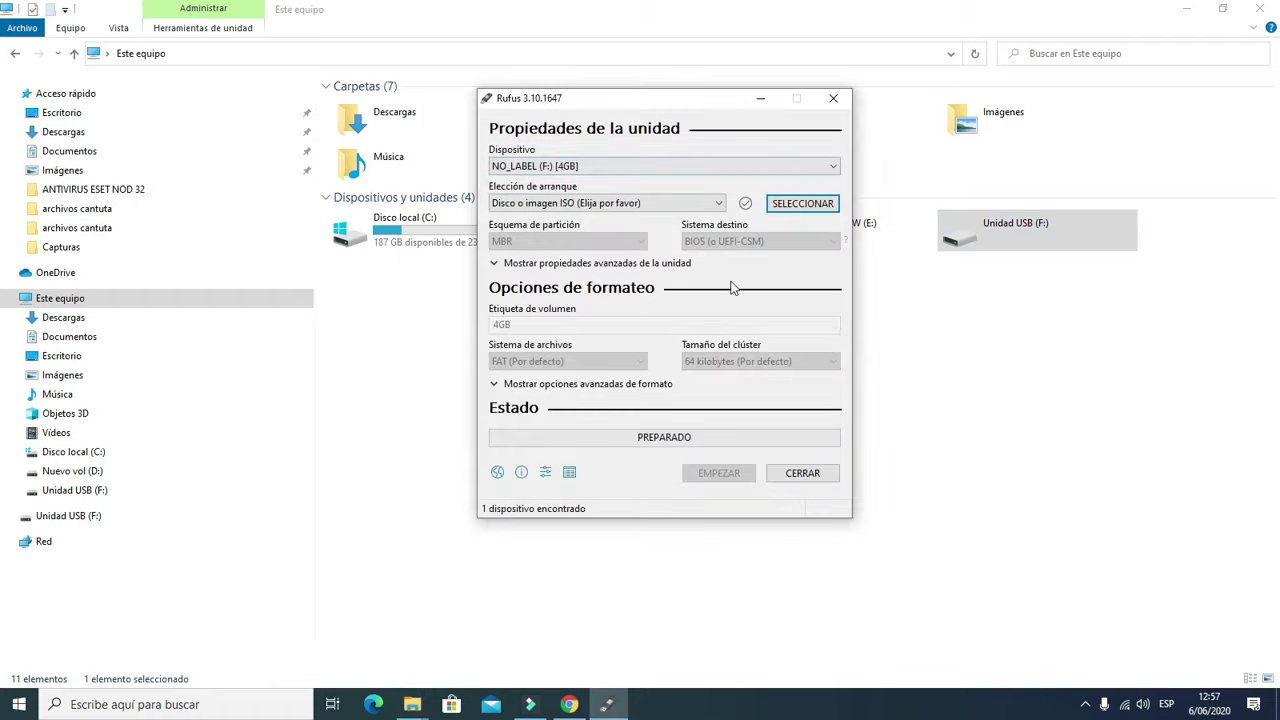
{"action": "left_click", "coordinate": [761, 100]}
{"action": "left_click", "coordinate": [1186, 8]}
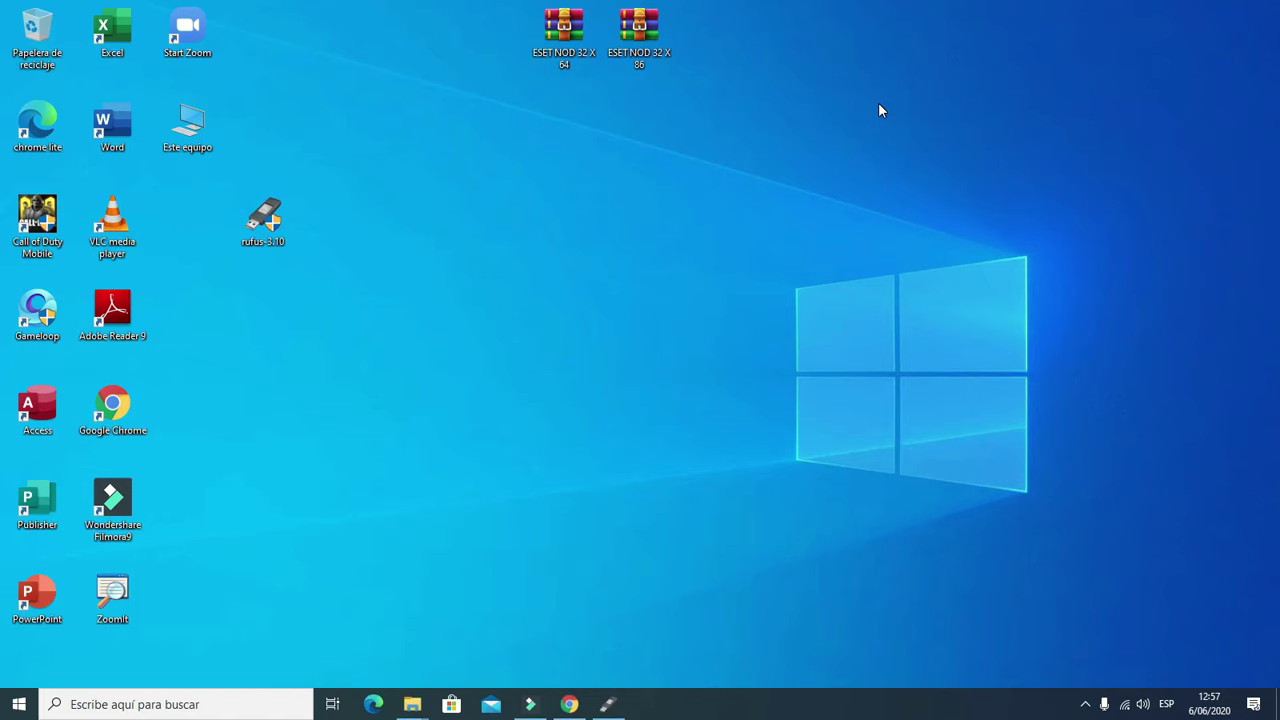
- Restore Rufus, retry opening Unidad USB (F:) in Este equipo, dismiss the message and minimize the folder window
{"action": "left_click", "coordinate": [607, 704]}
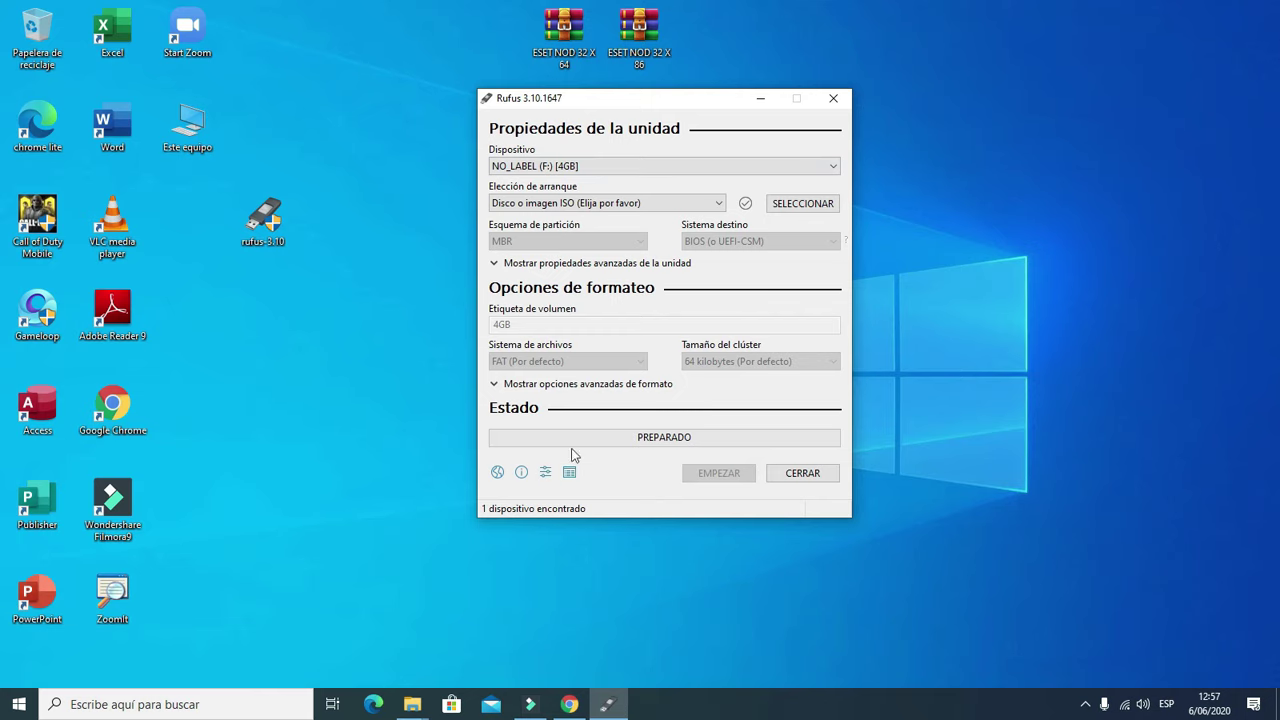
{"action": "mouse_move", "coordinate": [412, 704]}
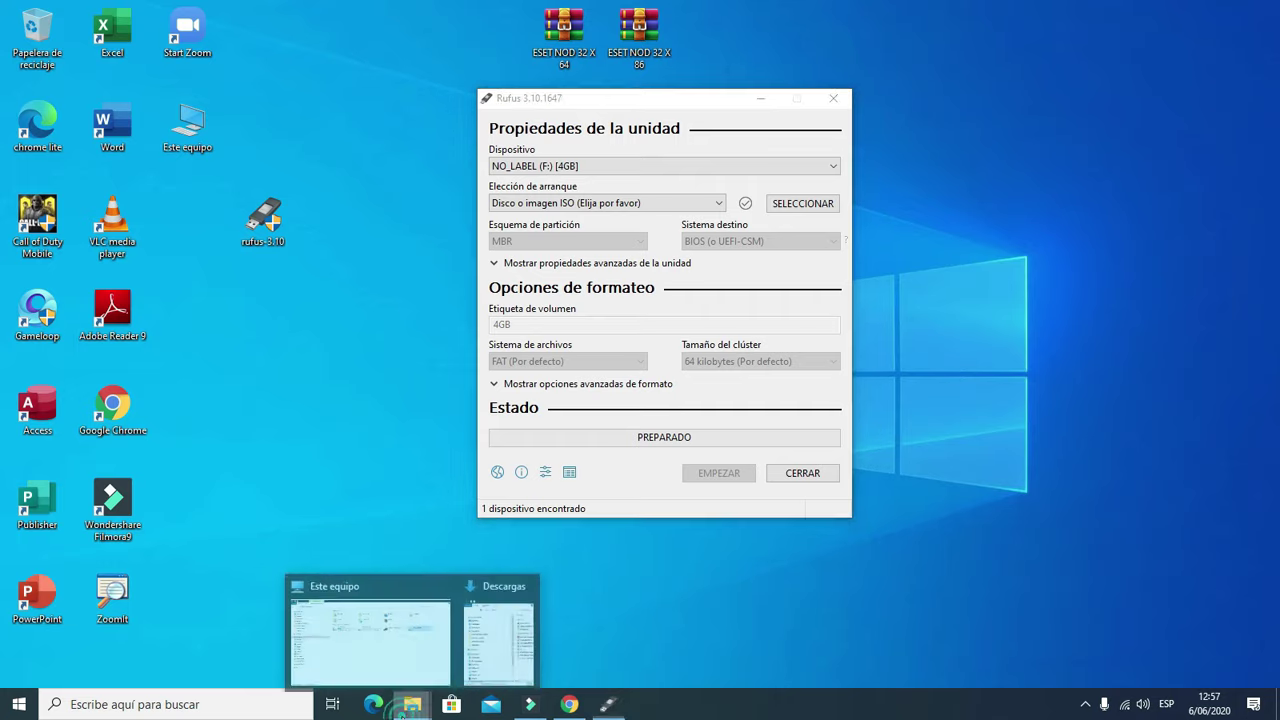
{"action": "left_click", "coordinate": [411, 662]}
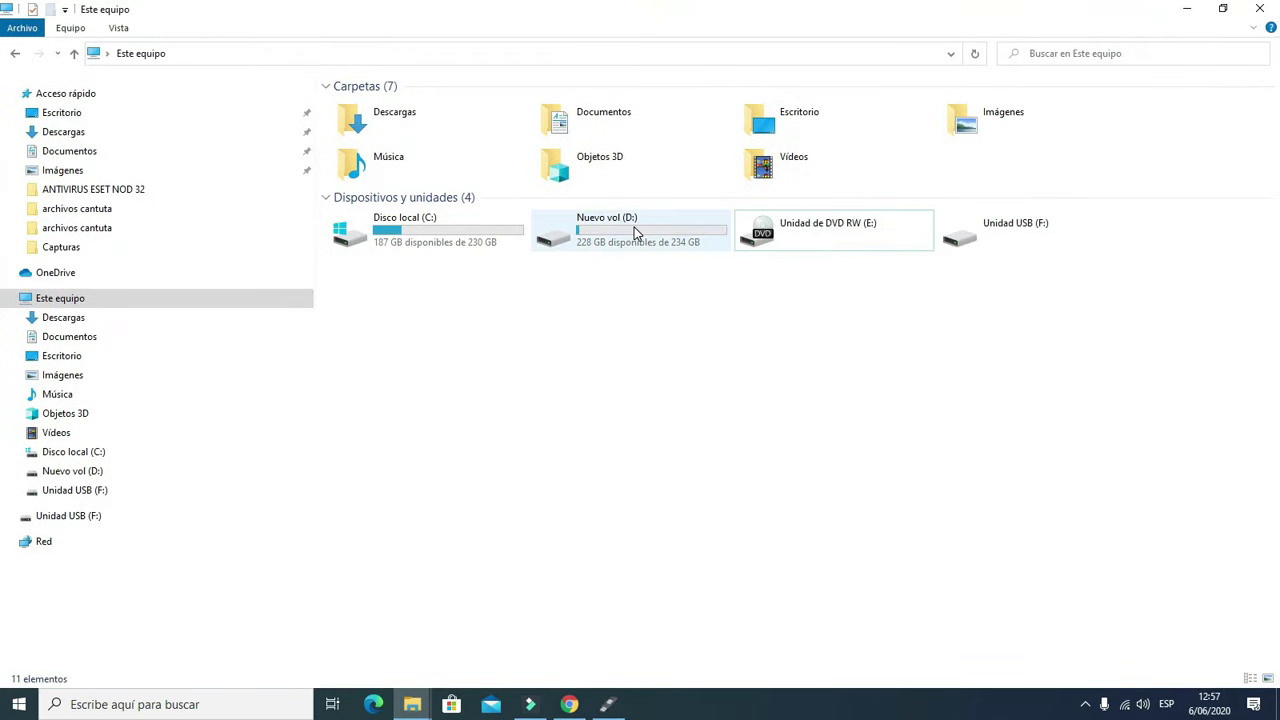
{"action": "double_click", "coordinate": [989, 246]}
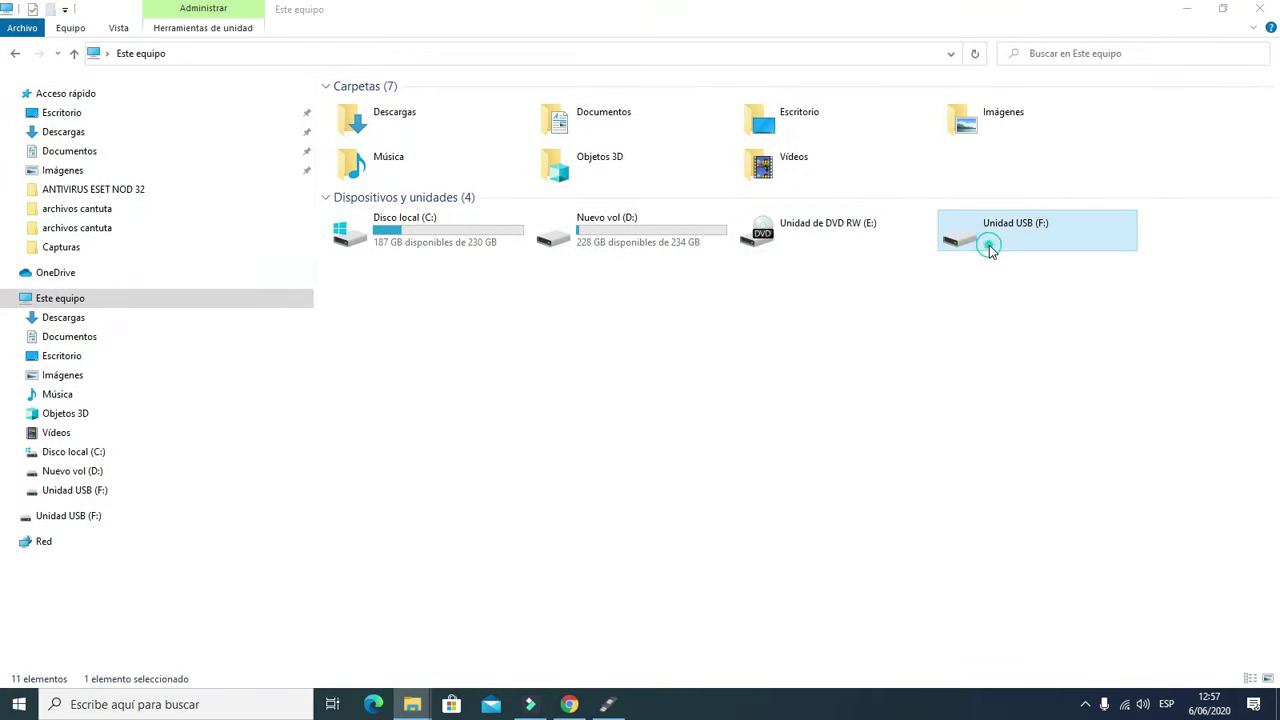
{"action": "left_click", "coordinate": [763, 297]}
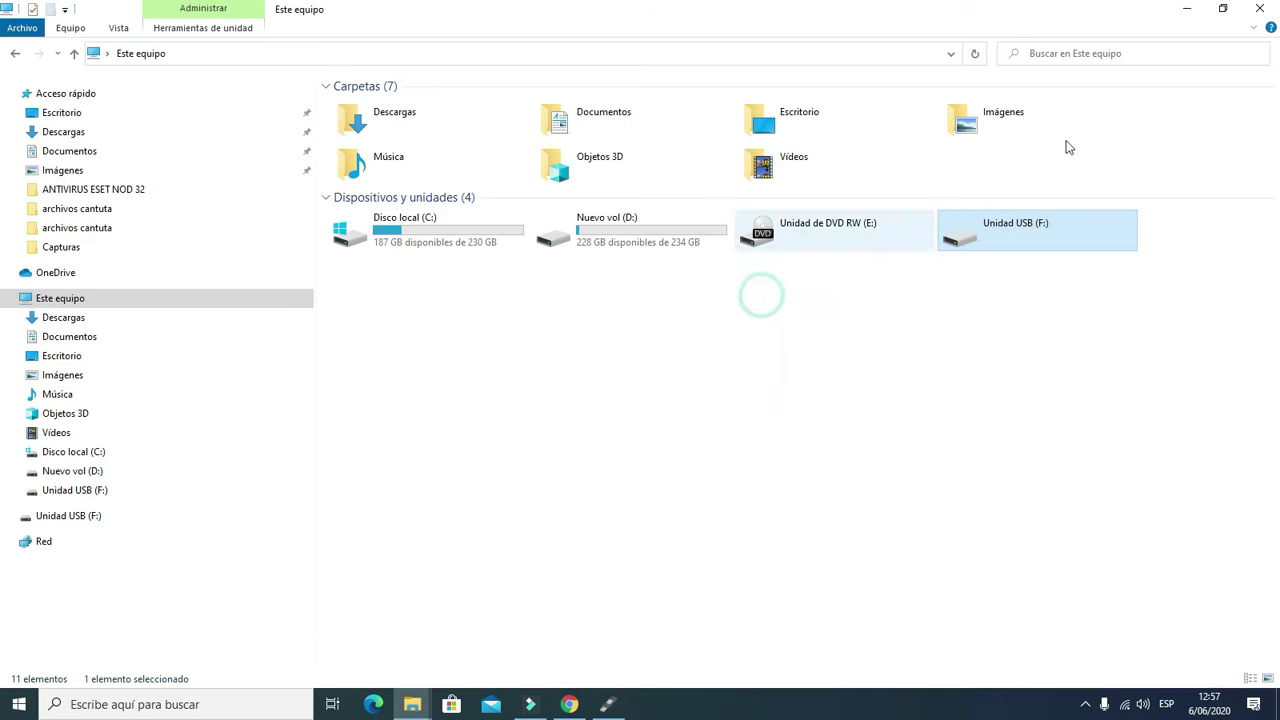
{"action": "left_click", "coordinate": [1189, 12]}
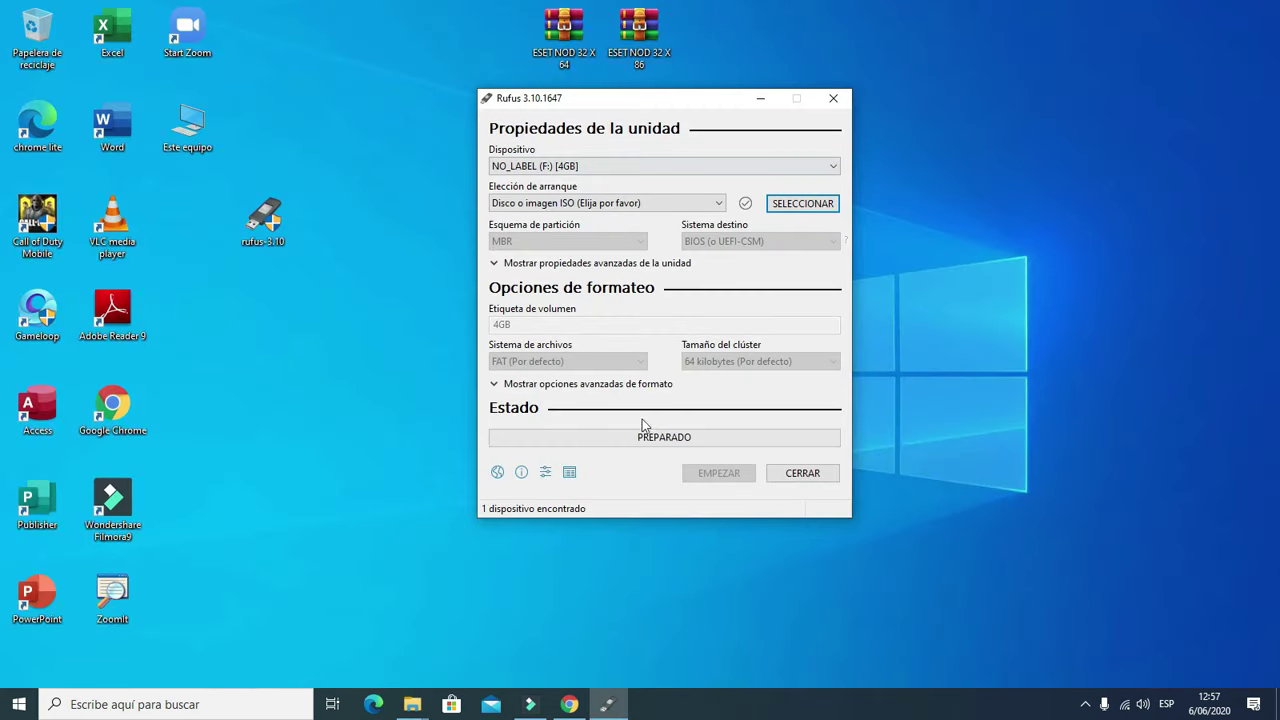
- Configure Rufus for device NO_LABEL (F:) [4GB] with boot selection No auto-ejecutable and file system FAT (Por defecto)
{"action": "left_click", "coordinate": [742, 167]}
{"action": "left_click", "coordinate": [621, 182]}
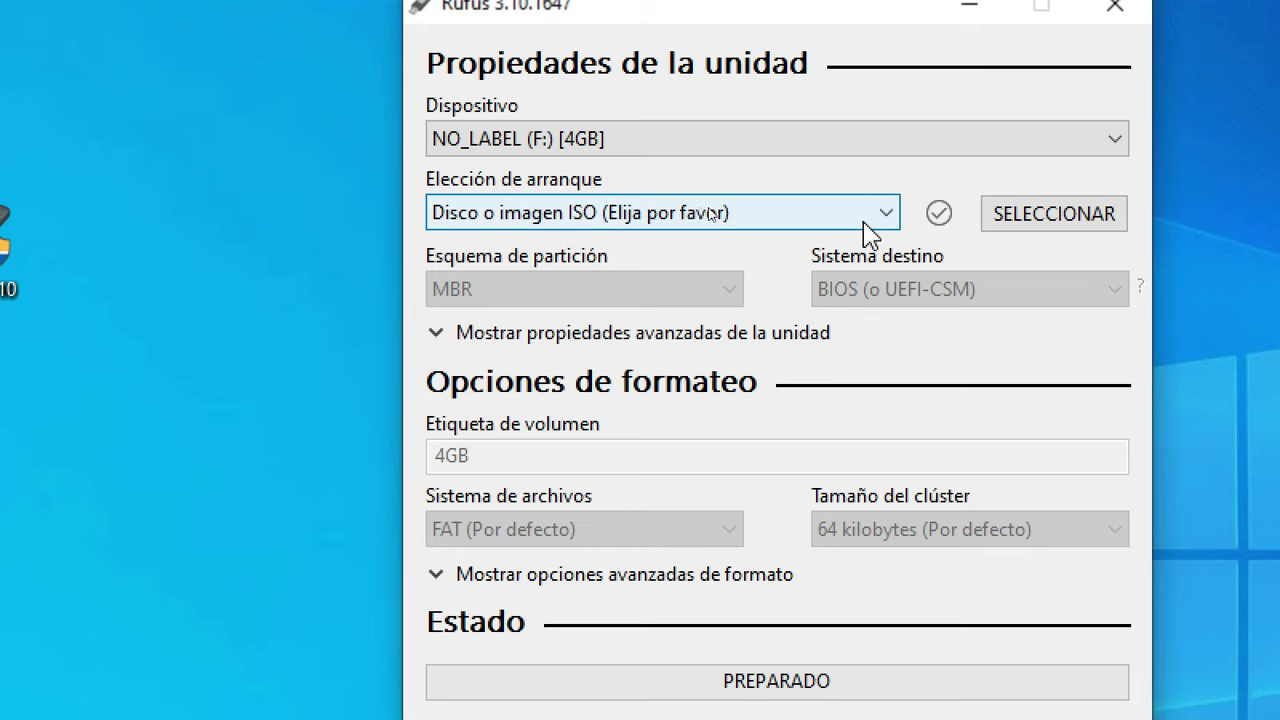
{"action": "left_click", "coordinate": [800, 213]}
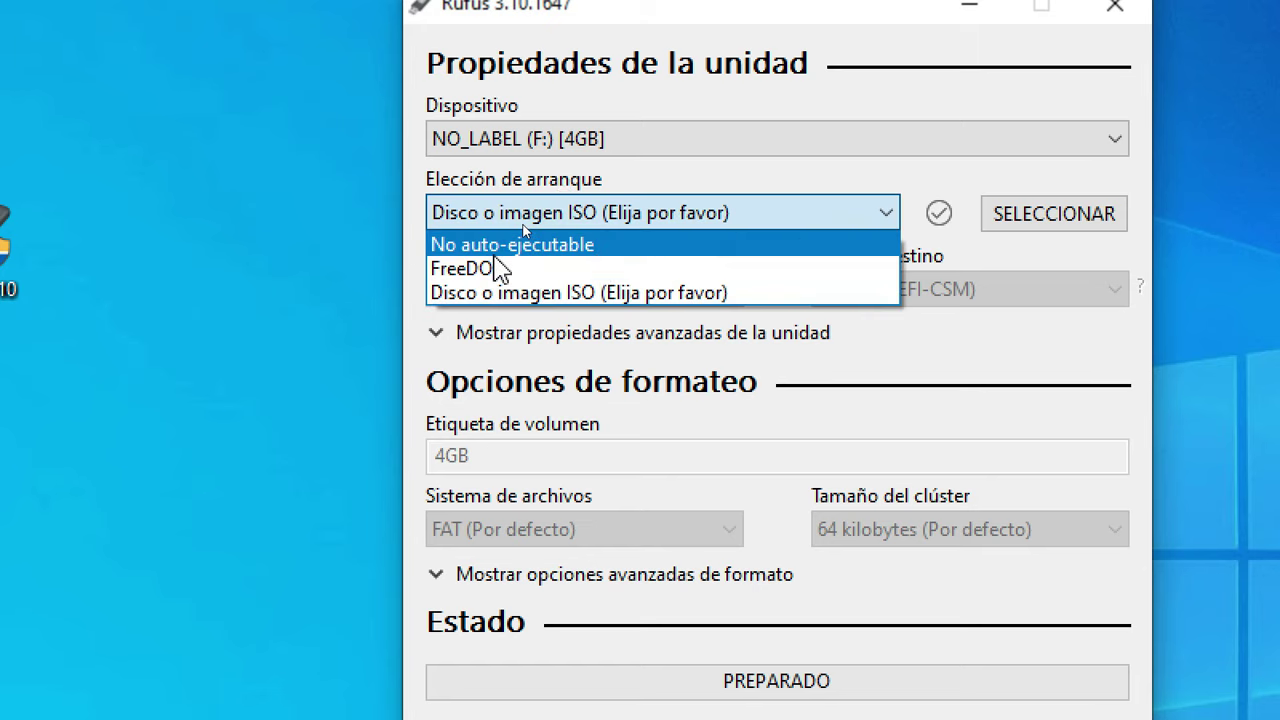
{"action": "left_click", "coordinate": [577, 248]}
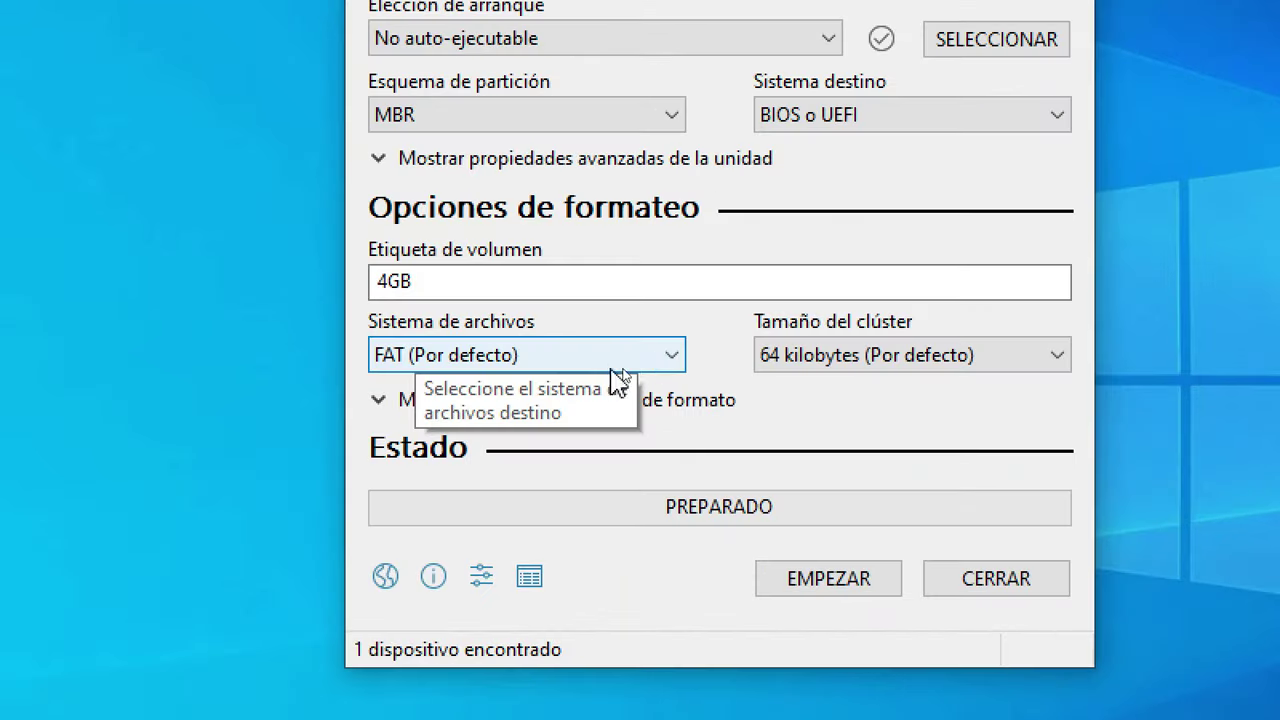
{"action": "left_click", "coordinate": [609, 371]}
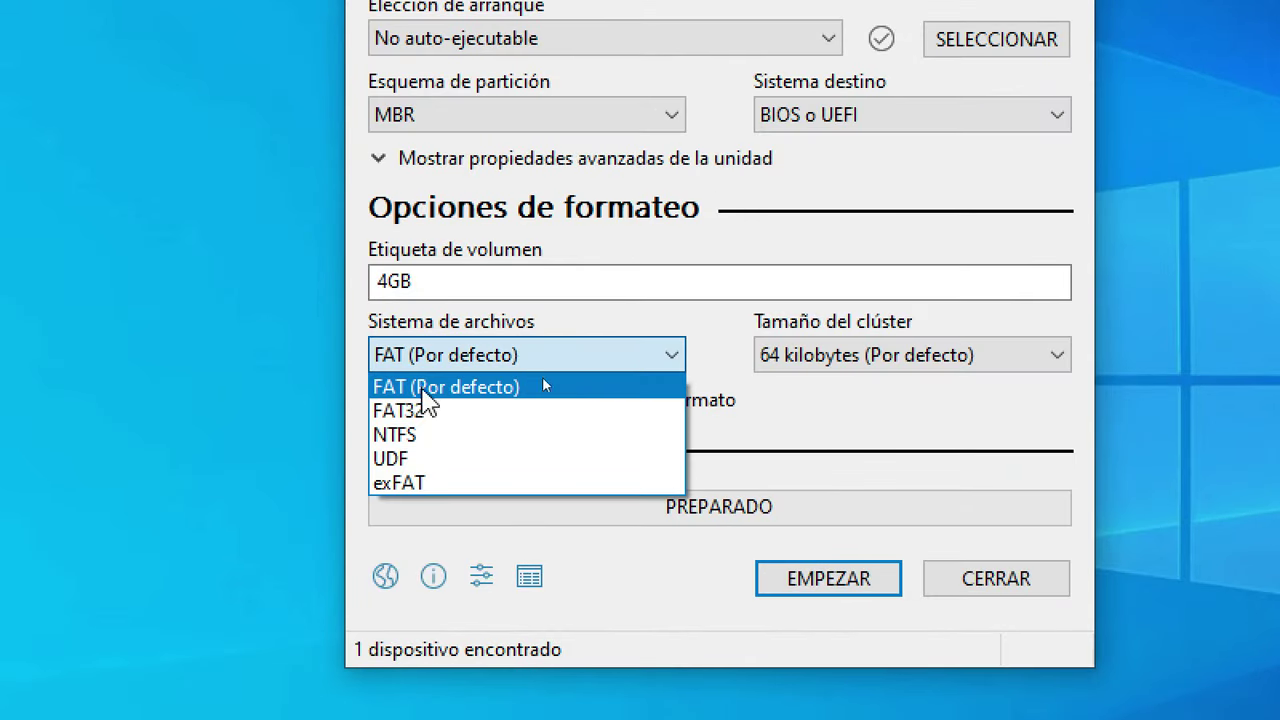
{"action": "left_click", "coordinate": [475, 387]}
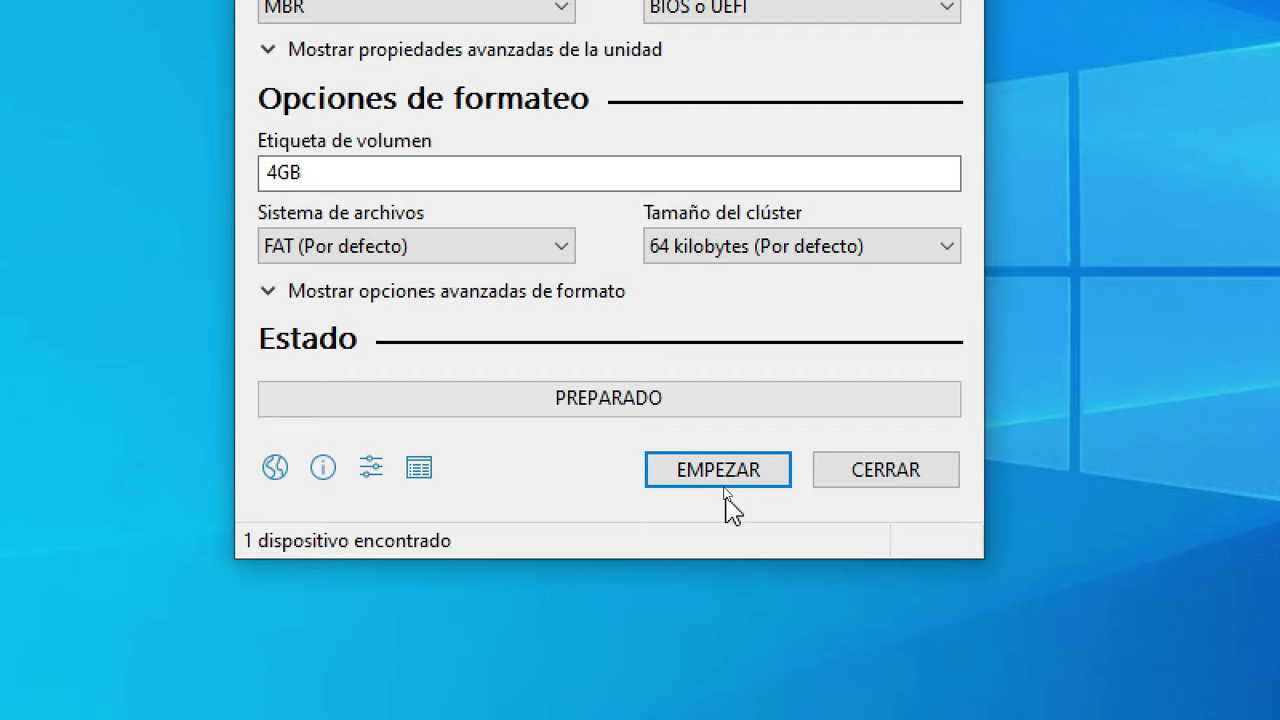
- Start formatting the USB drive, accept the erasure of all its data and dismiss the antivirus new-device notification
{"action": "left_click", "coordinate": [716, 486]}
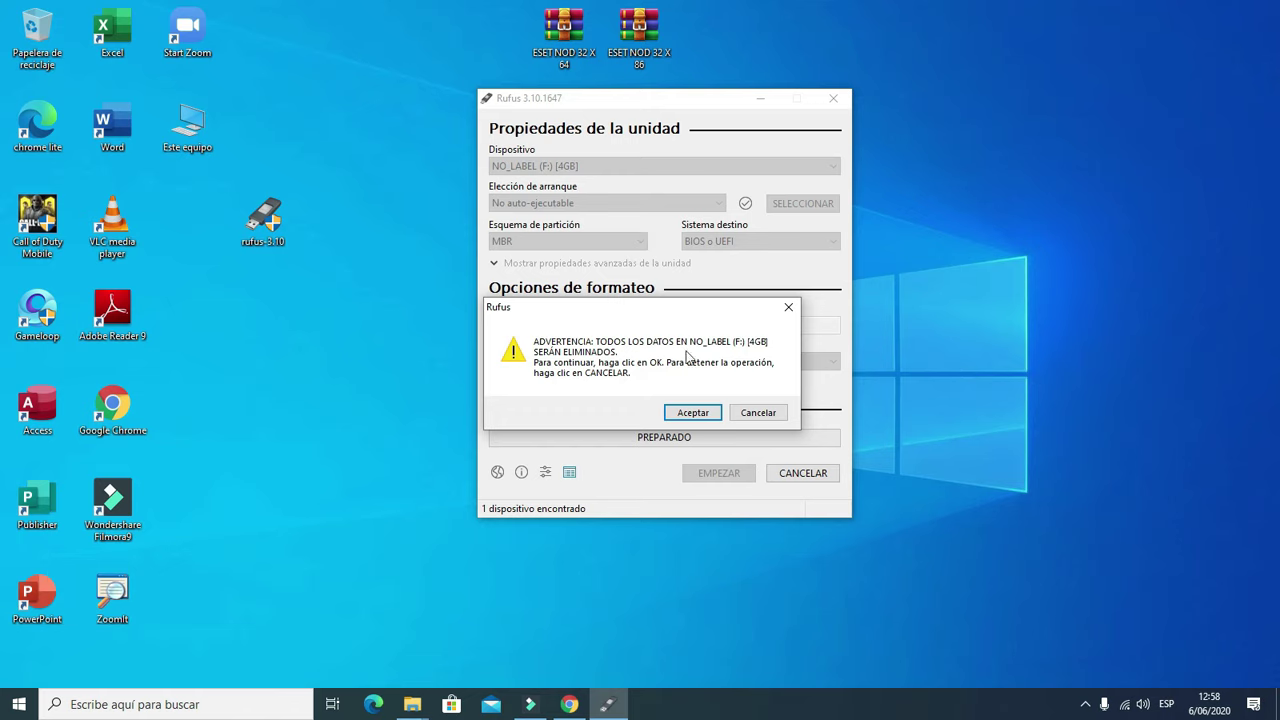
{"action": "left_click", "coordinate": [694, 418]}
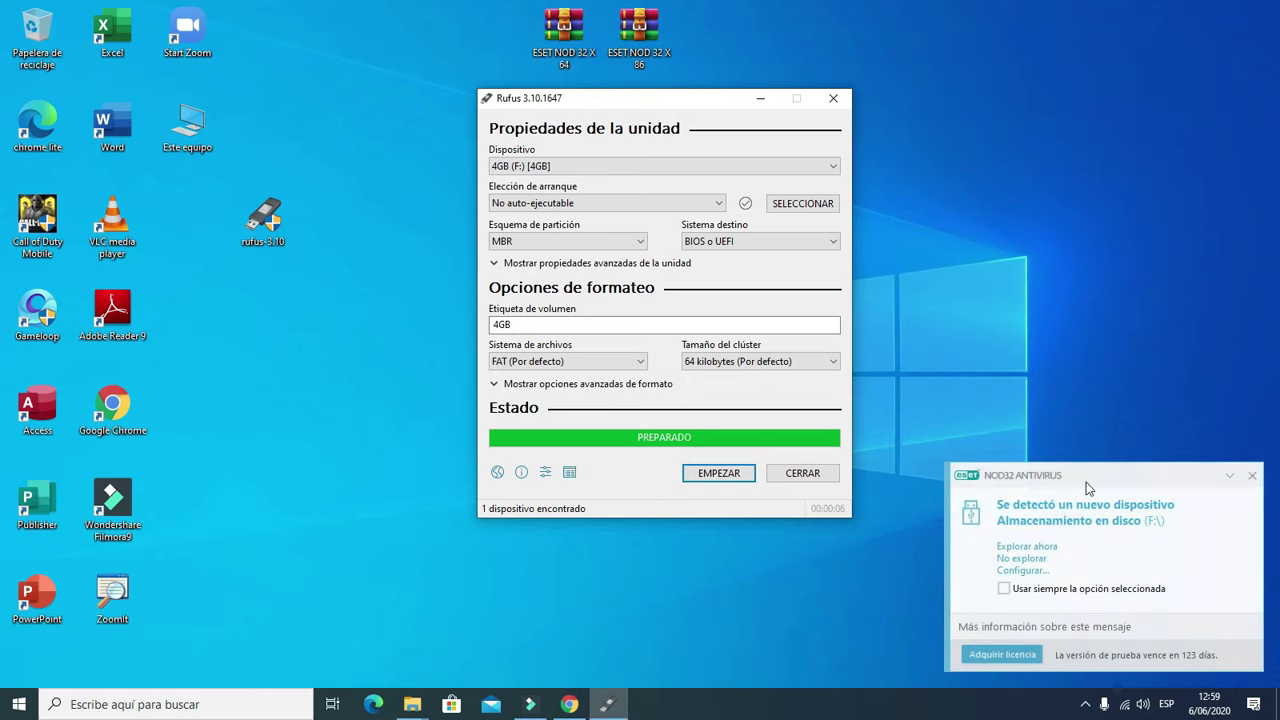
{"action": "left_click", "coordinate": [1252, 477]}
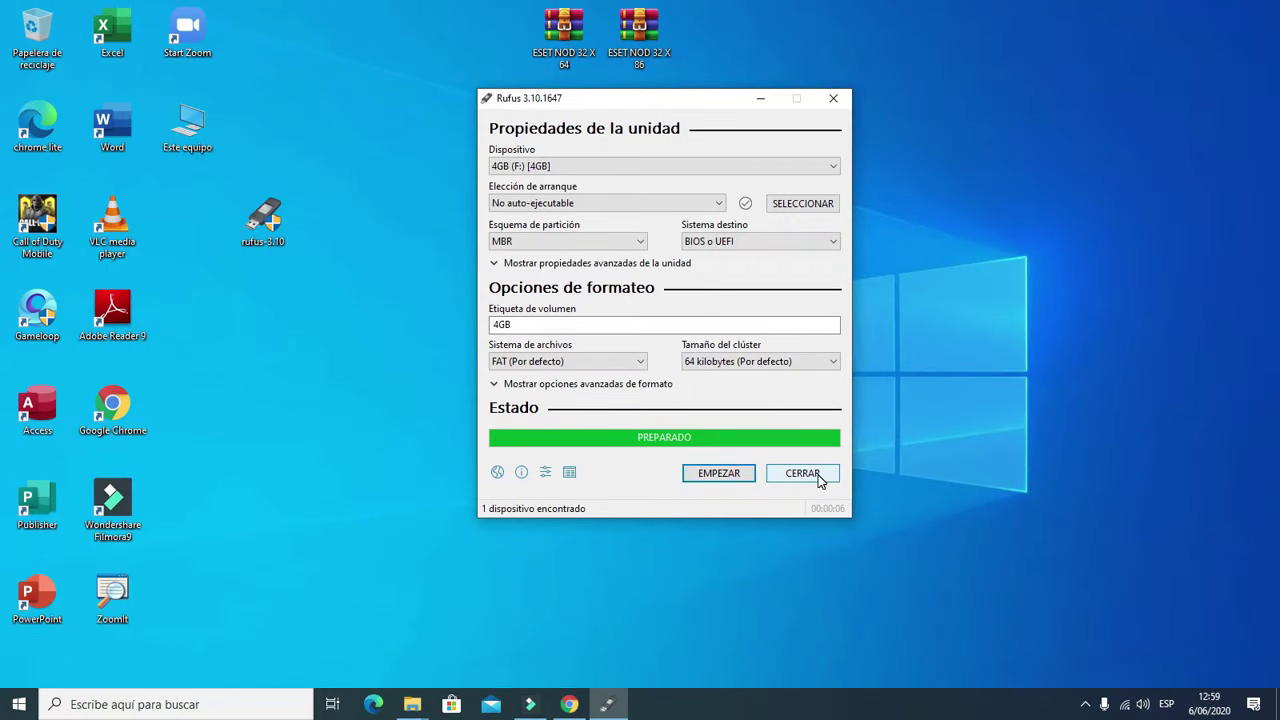
- Close Rufus and check the formatted 4GB (F:) drive in Este equipo
{"action": "left_click", "coordinate": [820, 477]}
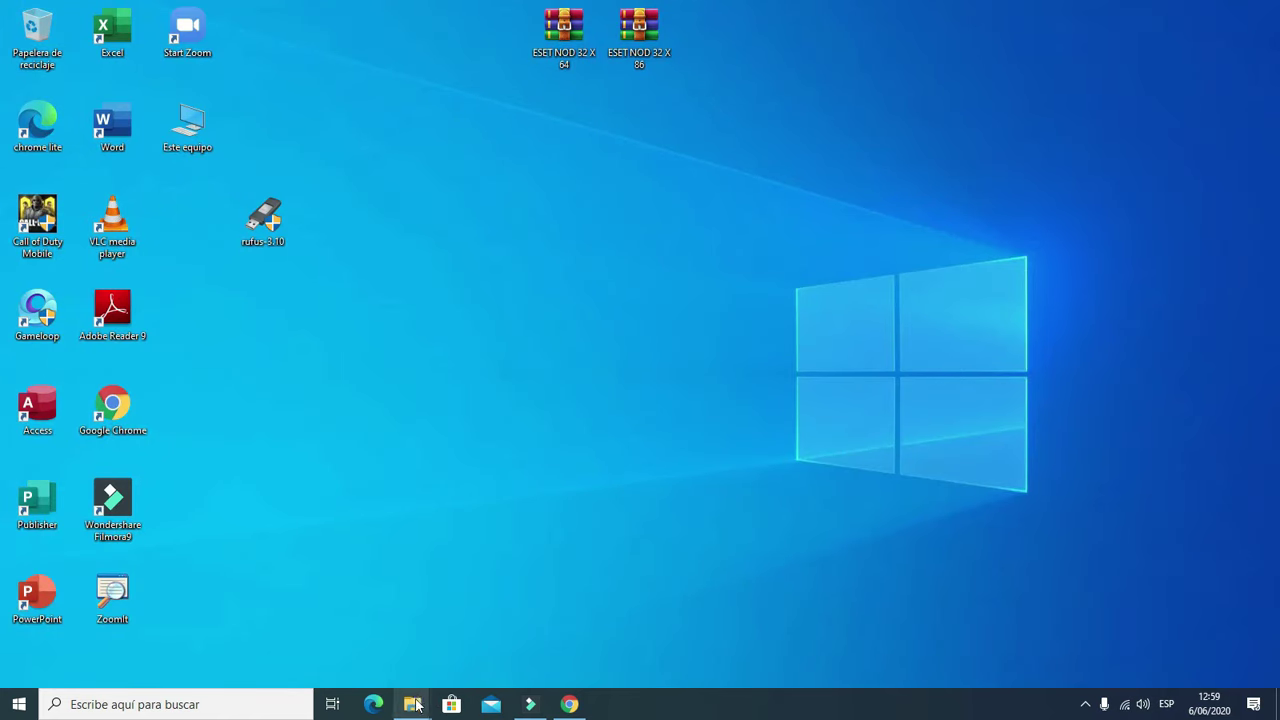
{"action": "mouse_move", "coordinate": [412, 704]}
{"action": "left_click", "coordinate": [400, 662]}
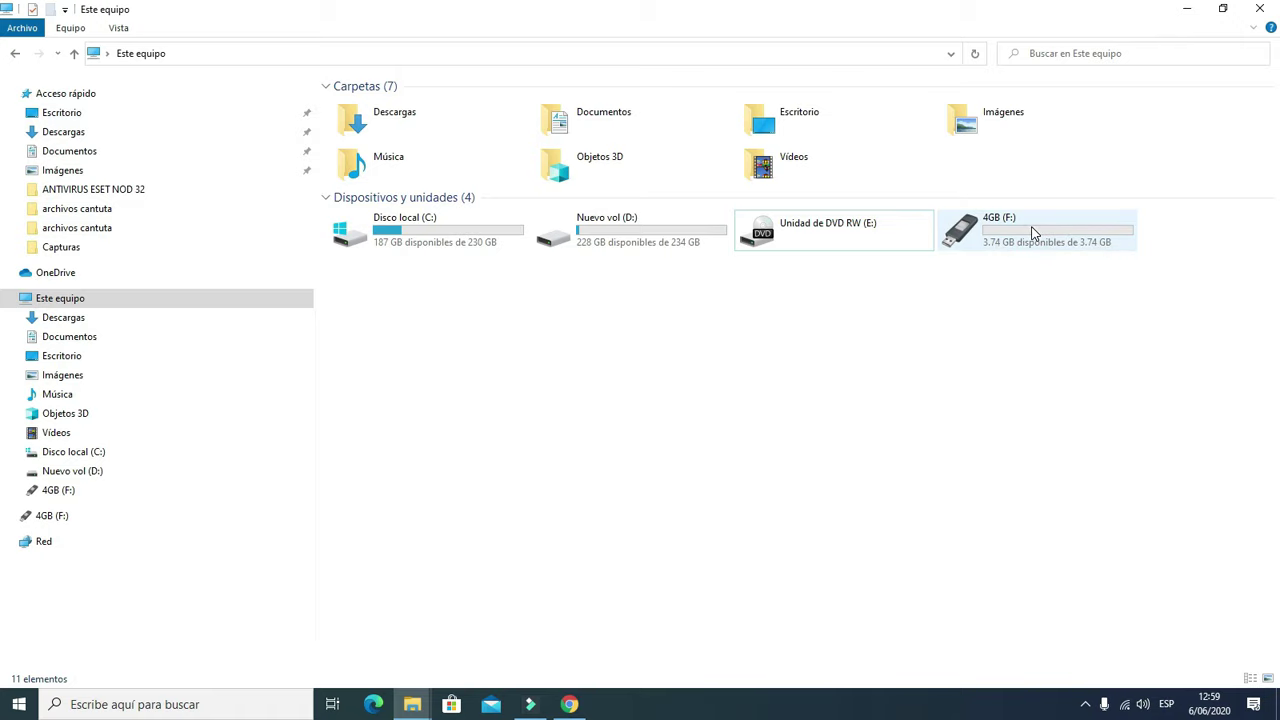
{"action": "left_click", "coordinate": [1034, 233]}
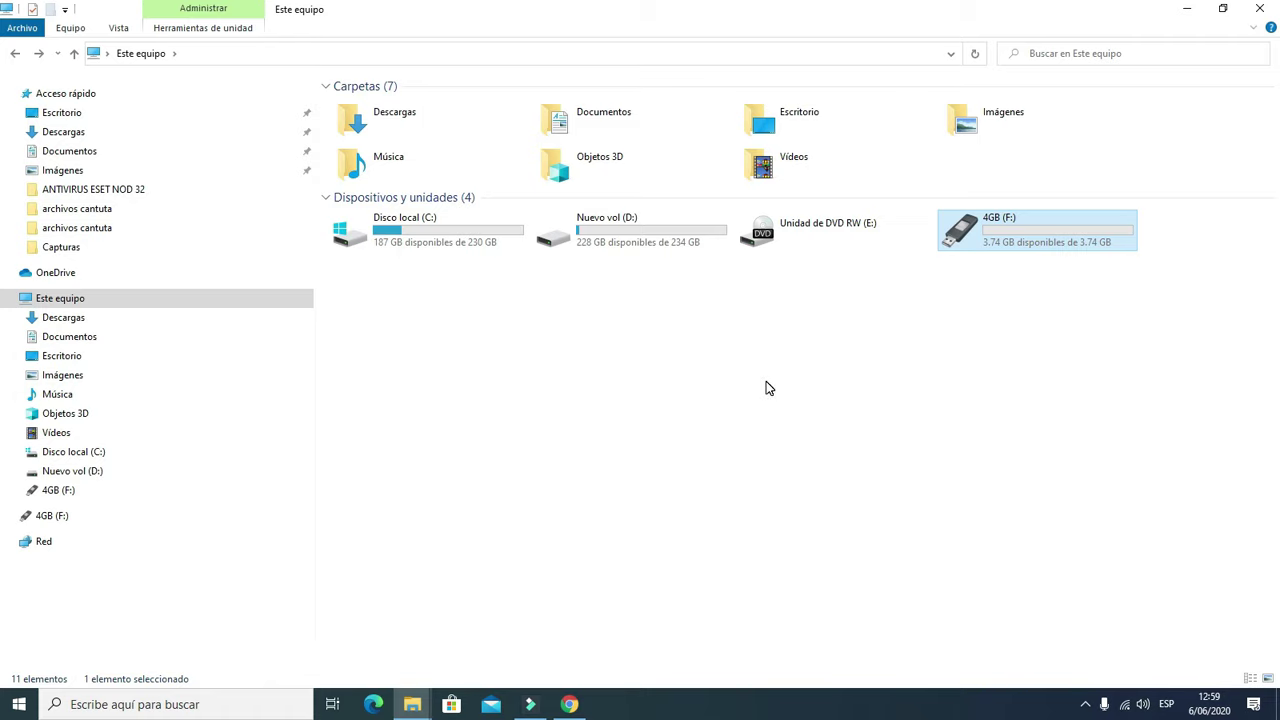
- Copy COMUNICADO - copia_page-0001, cv and WhatsApp Image 2020-05-31 at 9.11.51 AM from the Descargas folder
{"action": "left_click", "coordinate": [126, 133]}
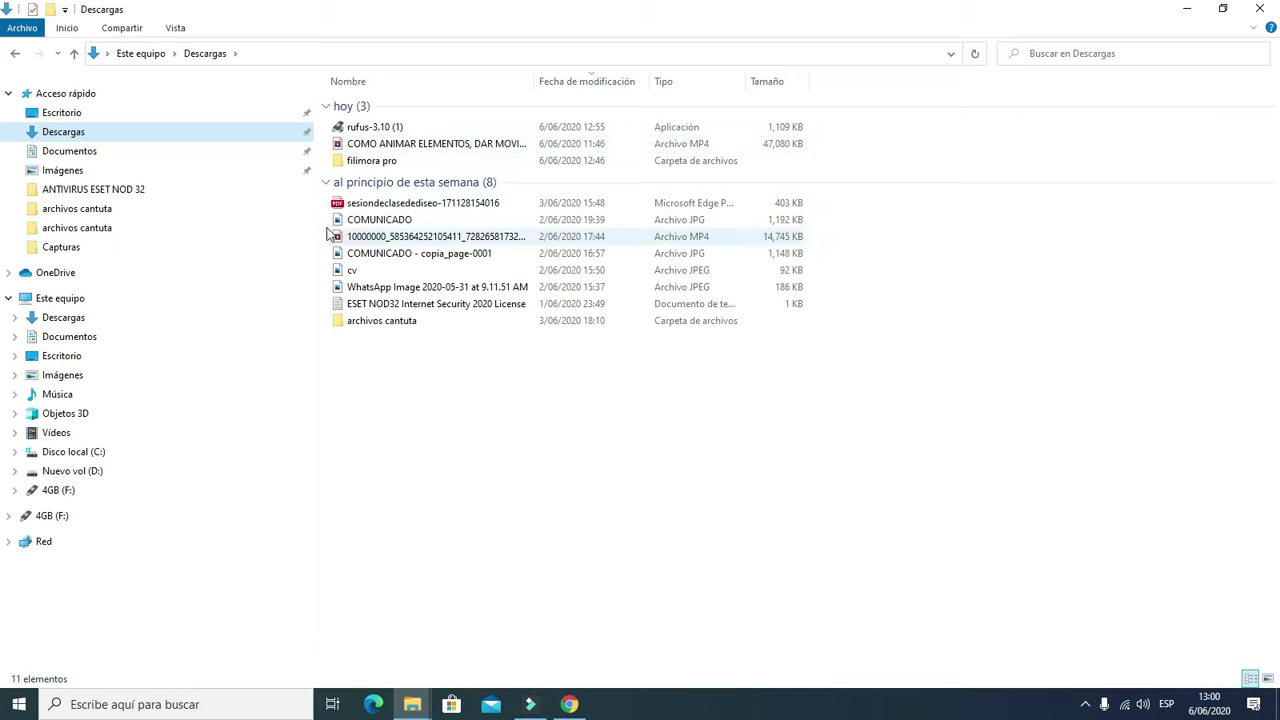
{"action": "left_click_drag", "start_coordinate": [322, 257], "coordinate": [368, 290]}
{"action": "right_click", "coordinate": [352, 262]}
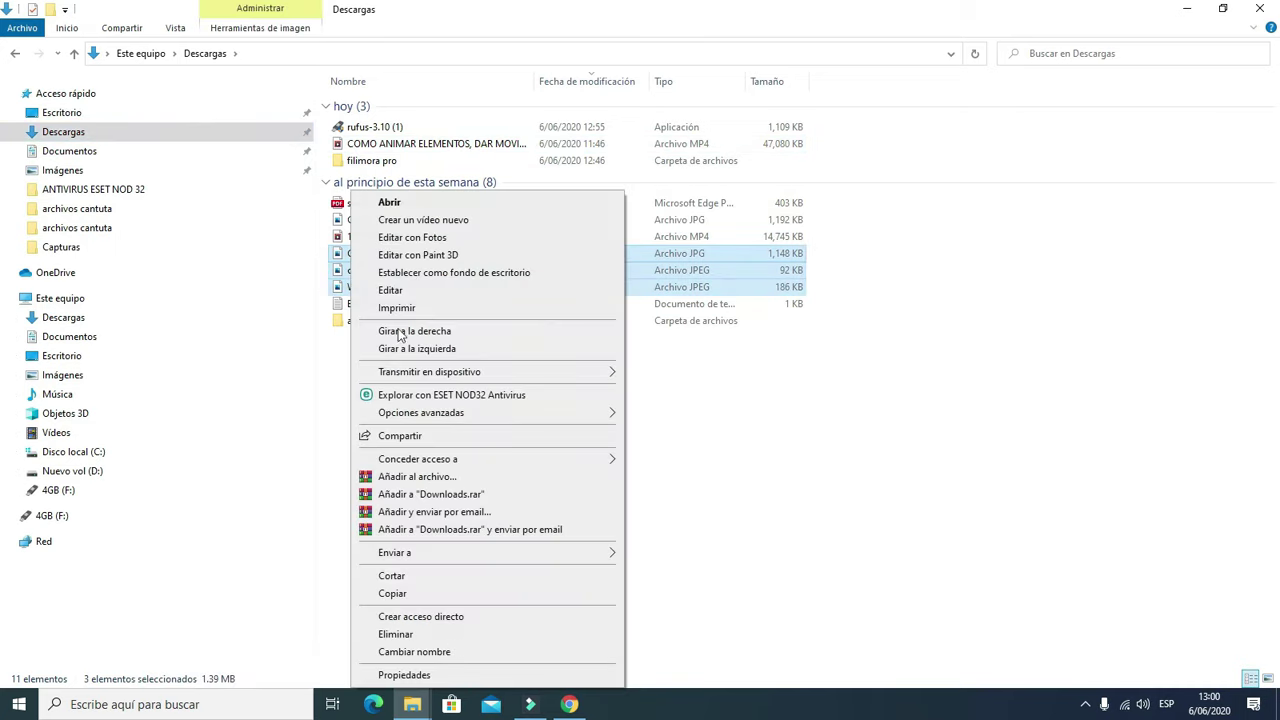
{"action": "left_click", "coordinate": [392, 593]}
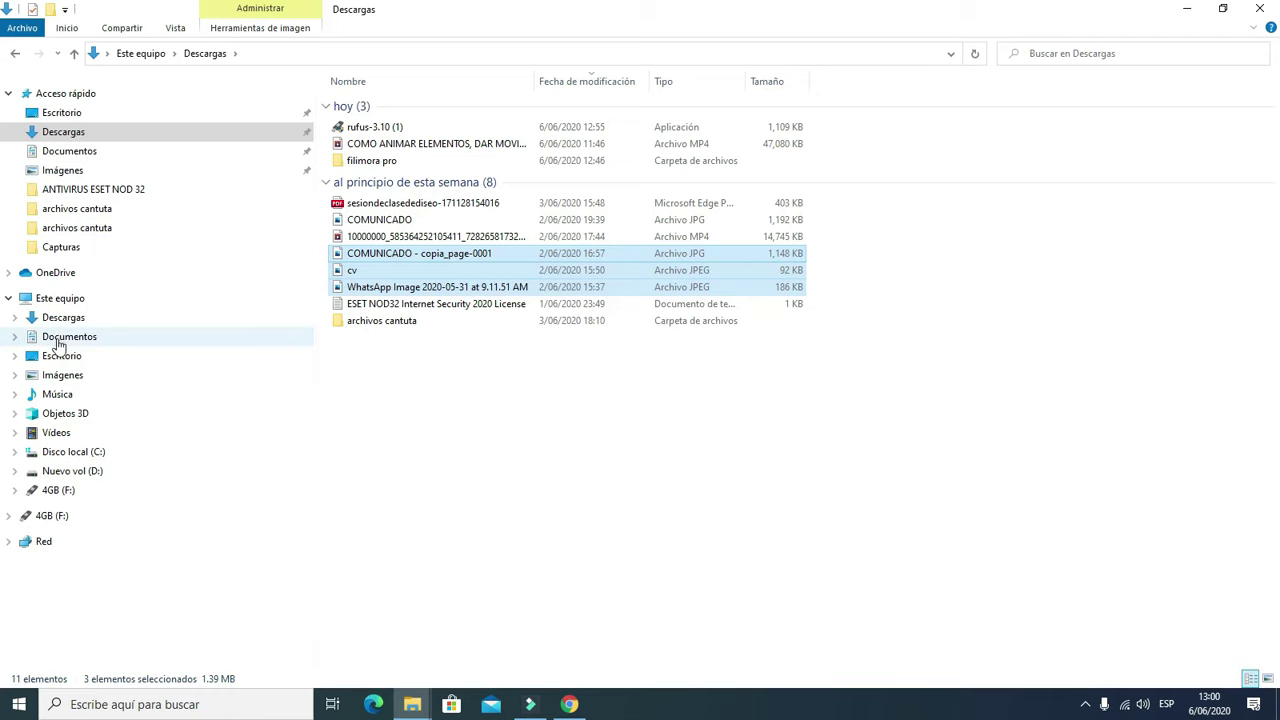
- Paste the three copied images into the 4GB (F:) drive, return to Este equipo and minimize the folder window
{"action": "left_click", "coordinate": [62, 300]}
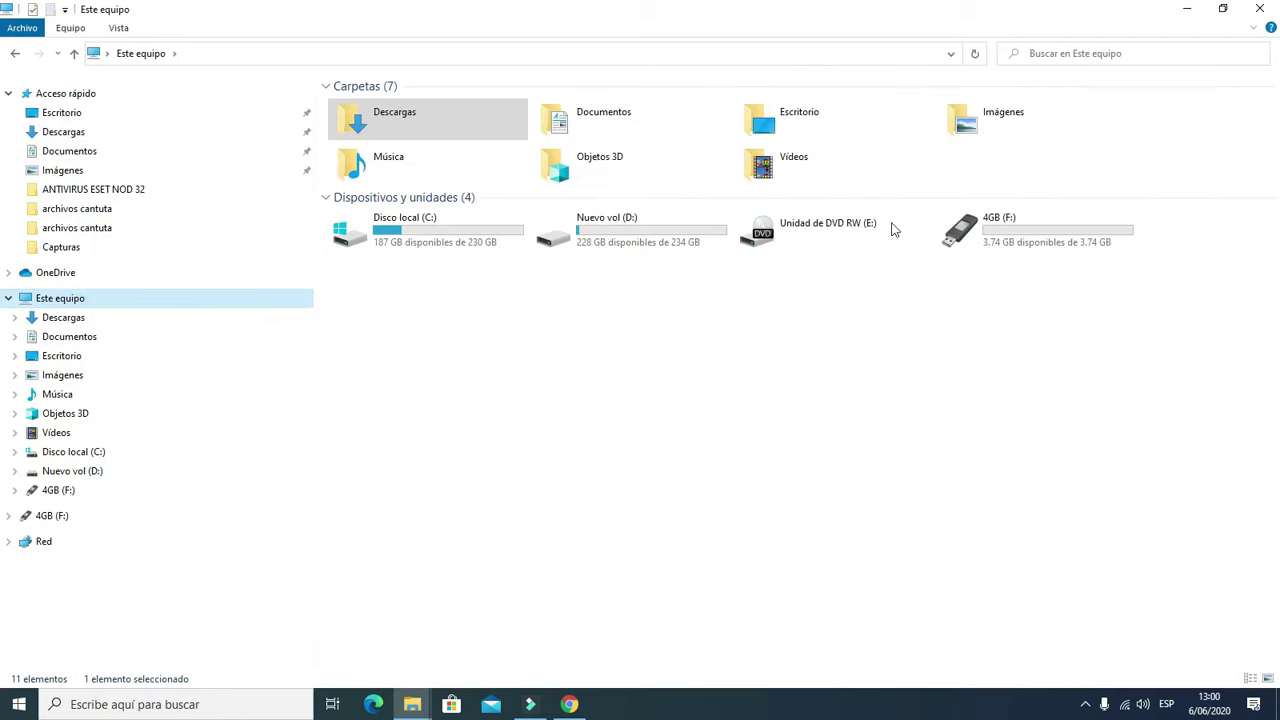
{"action": "double_click", "coordinate": [990, 232]}
{"action": "right_click", "coordinate": [581, 182]}
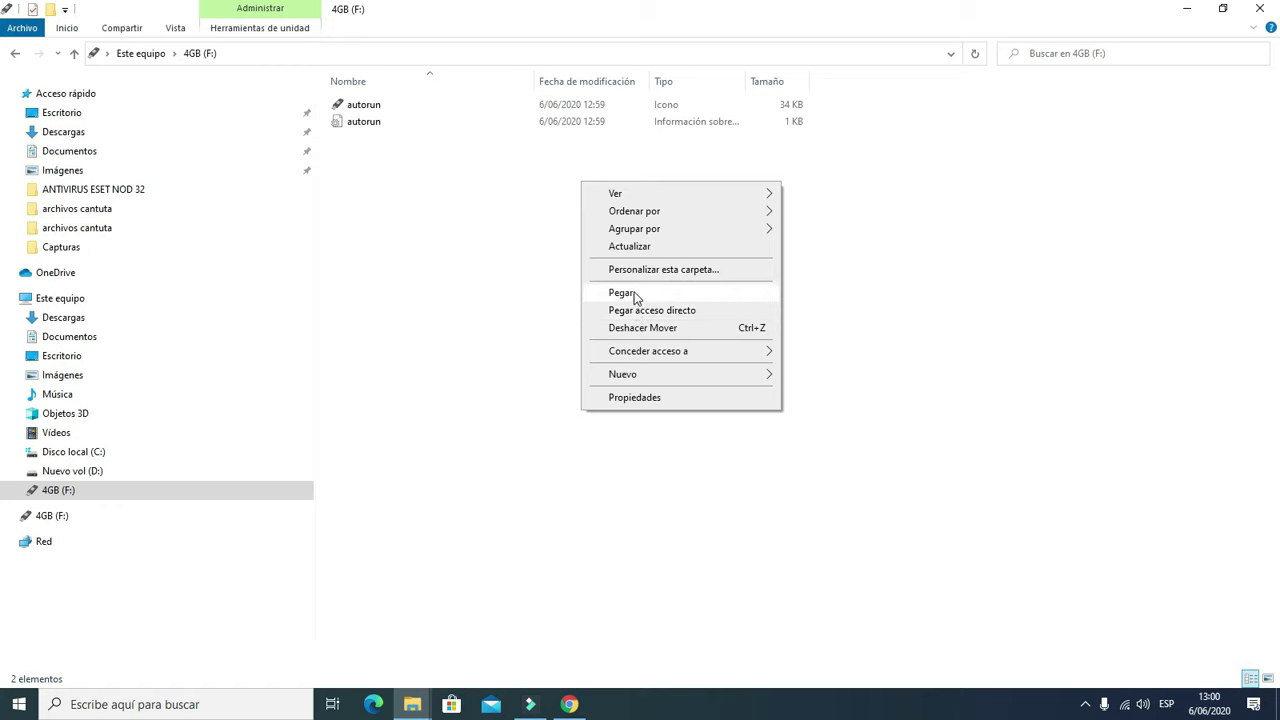
{"action": "left_click", "coordinate": [636, 293]}
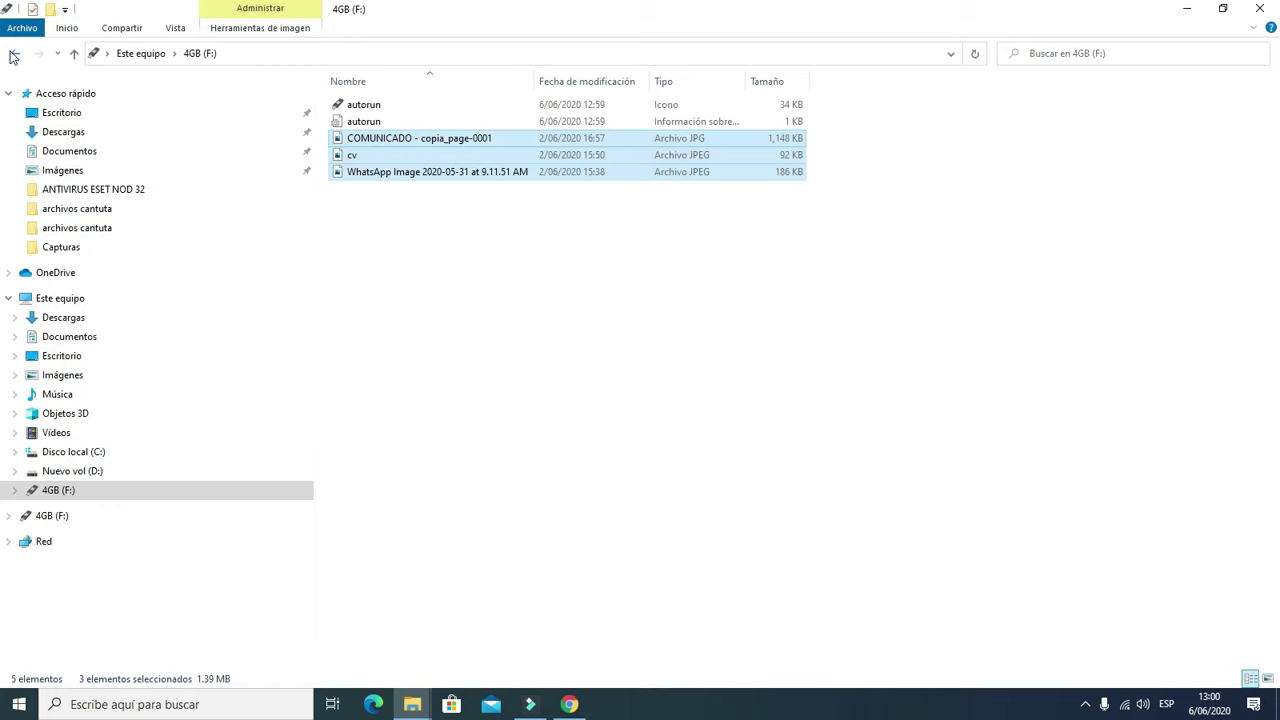
{"action": "left_click", "coordinate": [15, 53]}
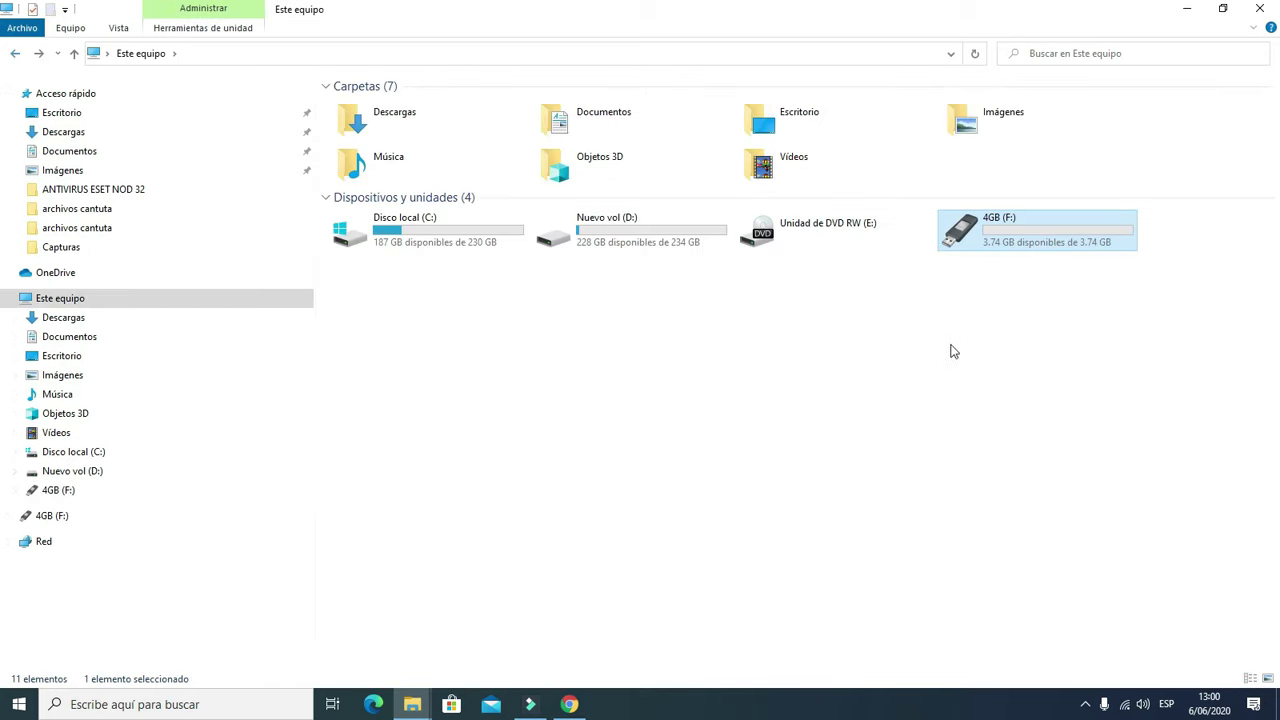
{"action": "left_click", "coordinate": [1187, 10]}
{"action": "right_click", "coordinate": [470, 121]}
{"action": "left_click", "coordinate": [540, 168]}
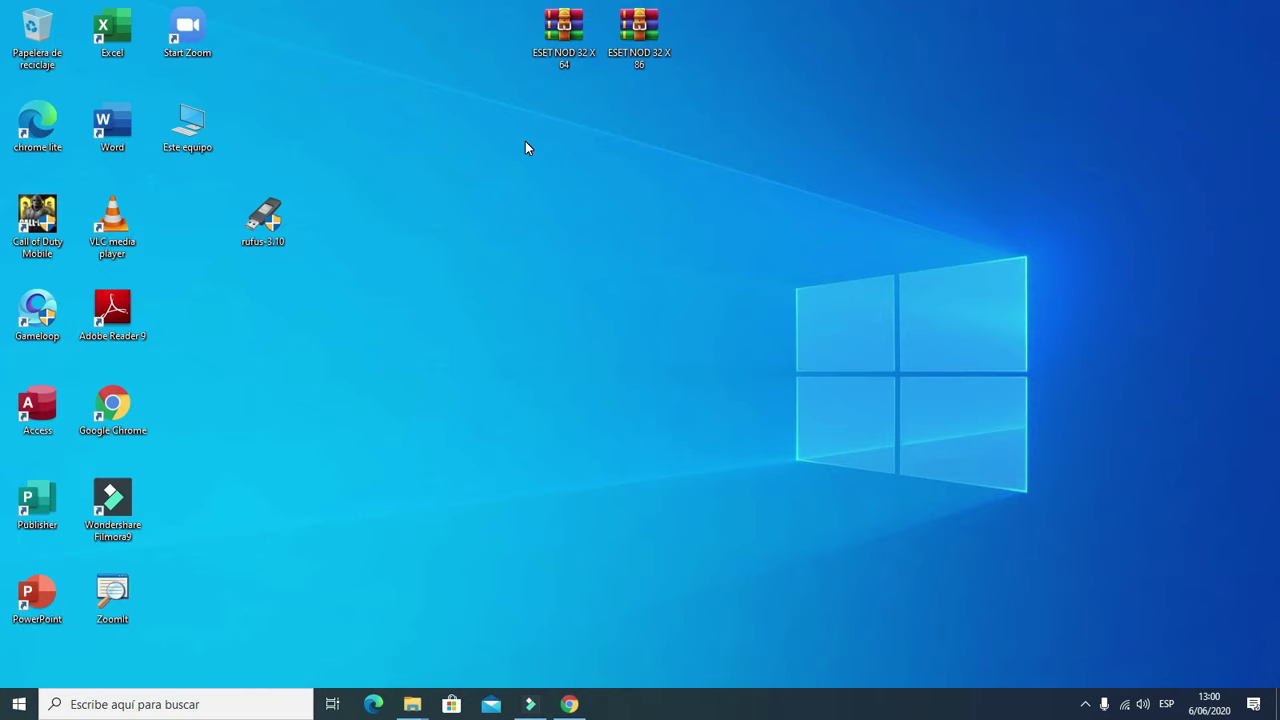
{"action": "right_click", "coordinate": [525, 145]}
{"action": "left_click", "coordinate": [573, 187]}
- Switch to Chrome and review the Rufus website's introduction, Descargar section and system requirements
{"action": "left_click", "coordinate": [569, 704]}
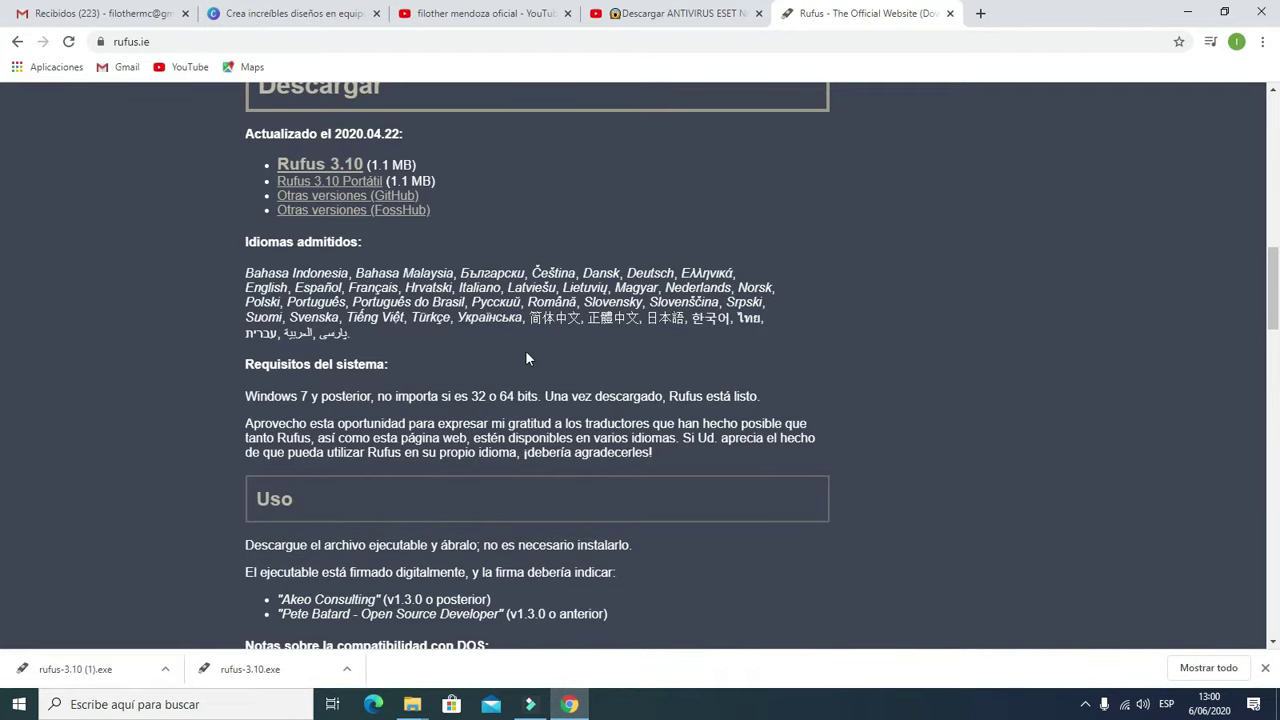
{"action": "scroll", "coordinate": [527, 358], "scroll_direction": "up", "scroll_amount": 10}
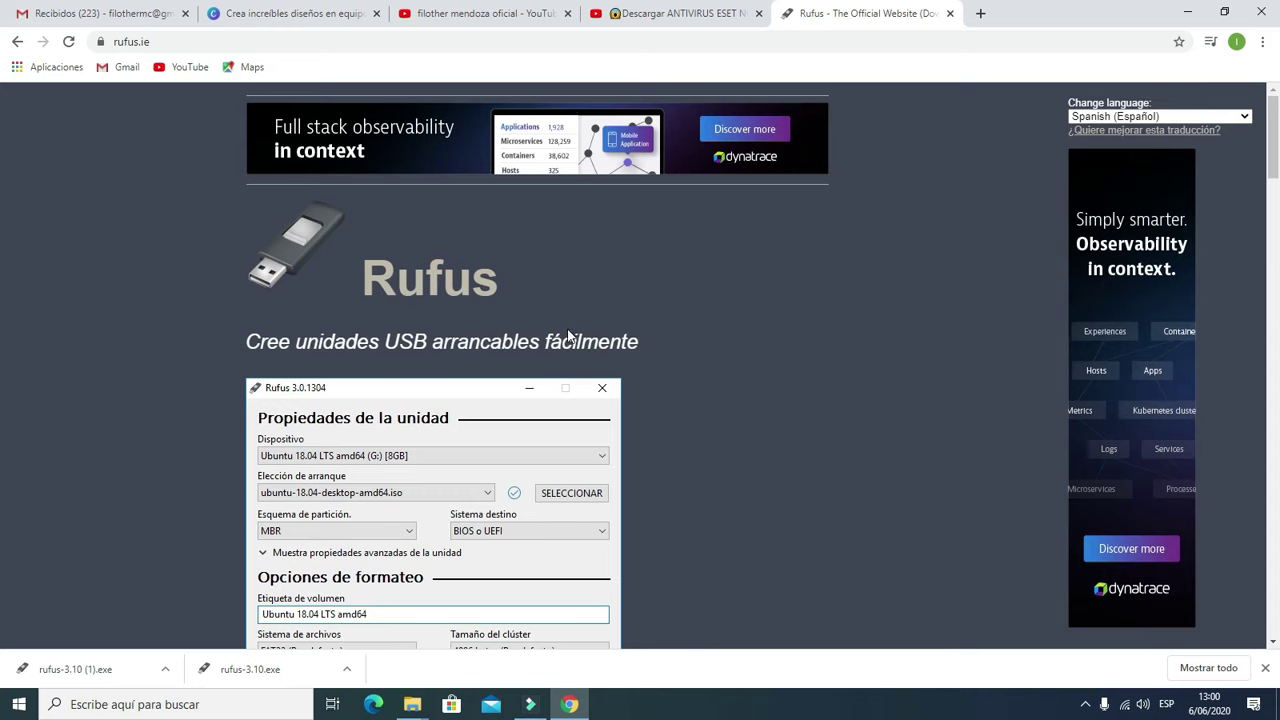
{"action": "scroll", "coordinate": [669, 364], "scroll_direction": "down", "scroll_amount": 5}
{"action": "scroll", "coordinate": [669, 364], "scroll_direction": "up", "scroll_amount": 3}
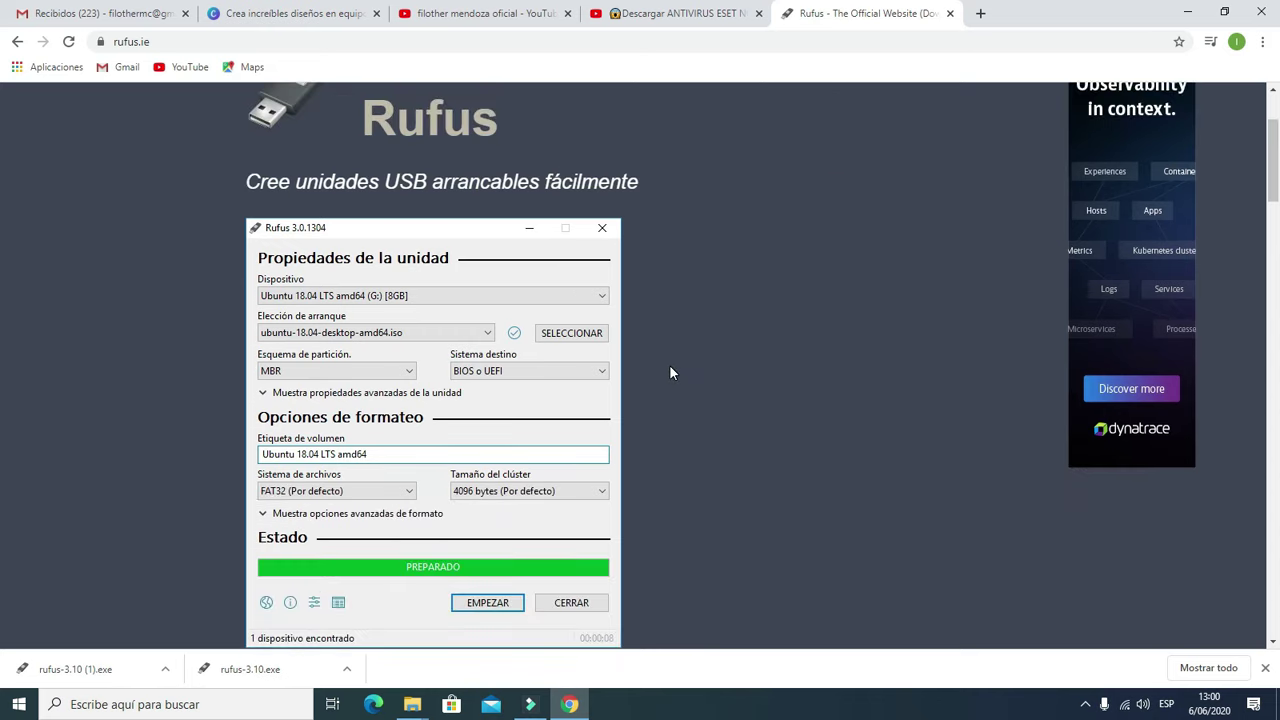
{"action": "scroll", "coordinate": [669, 364], "scroll_direction": "down", "scroll_amount": 4}
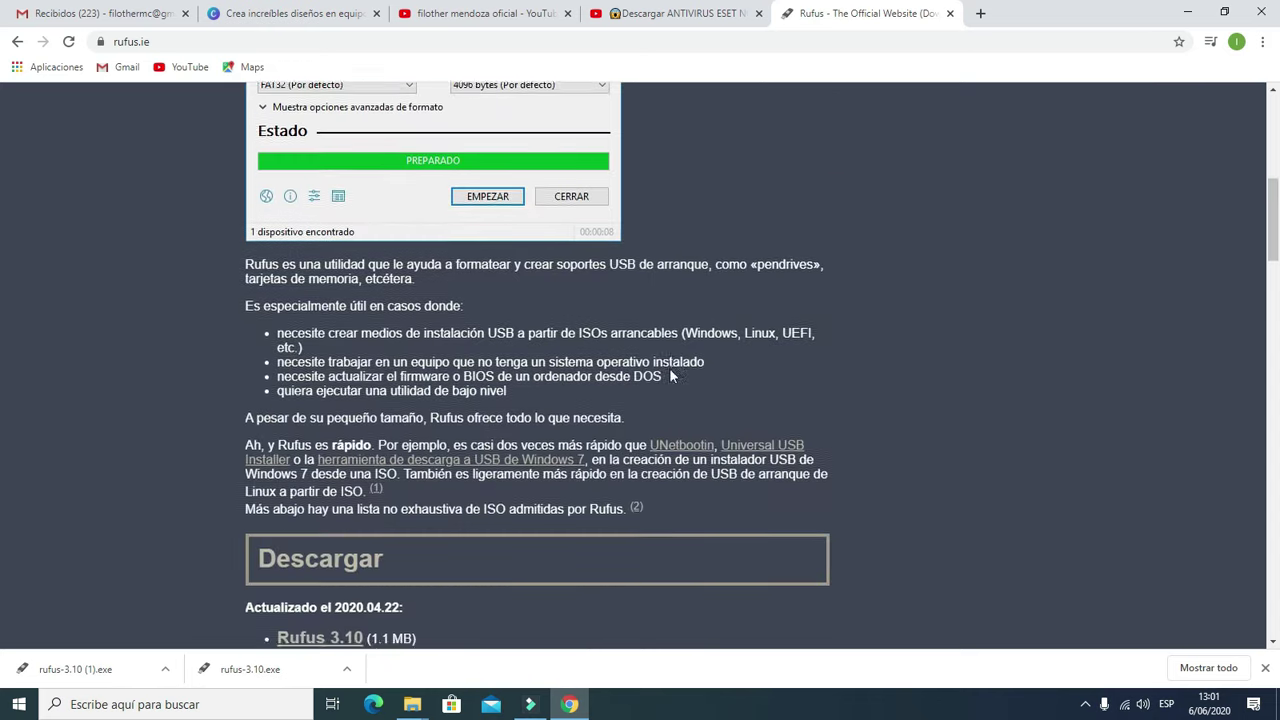
{"action": "scroll", "coordinate": [669, 368], "scroll_direction": "down", "scroll_amount": 3}
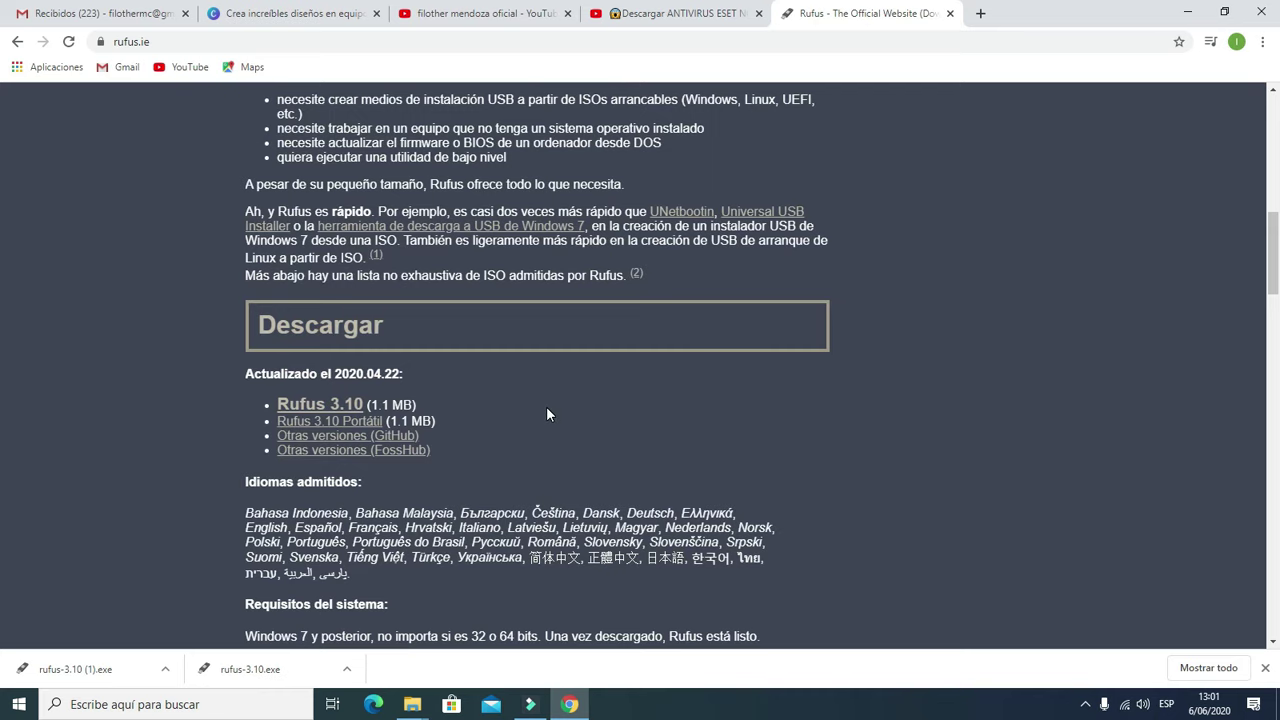
{"action": "scroll", "coordinate": [555, 414], "scroll_direction": "down", "scroll_amount": 3}
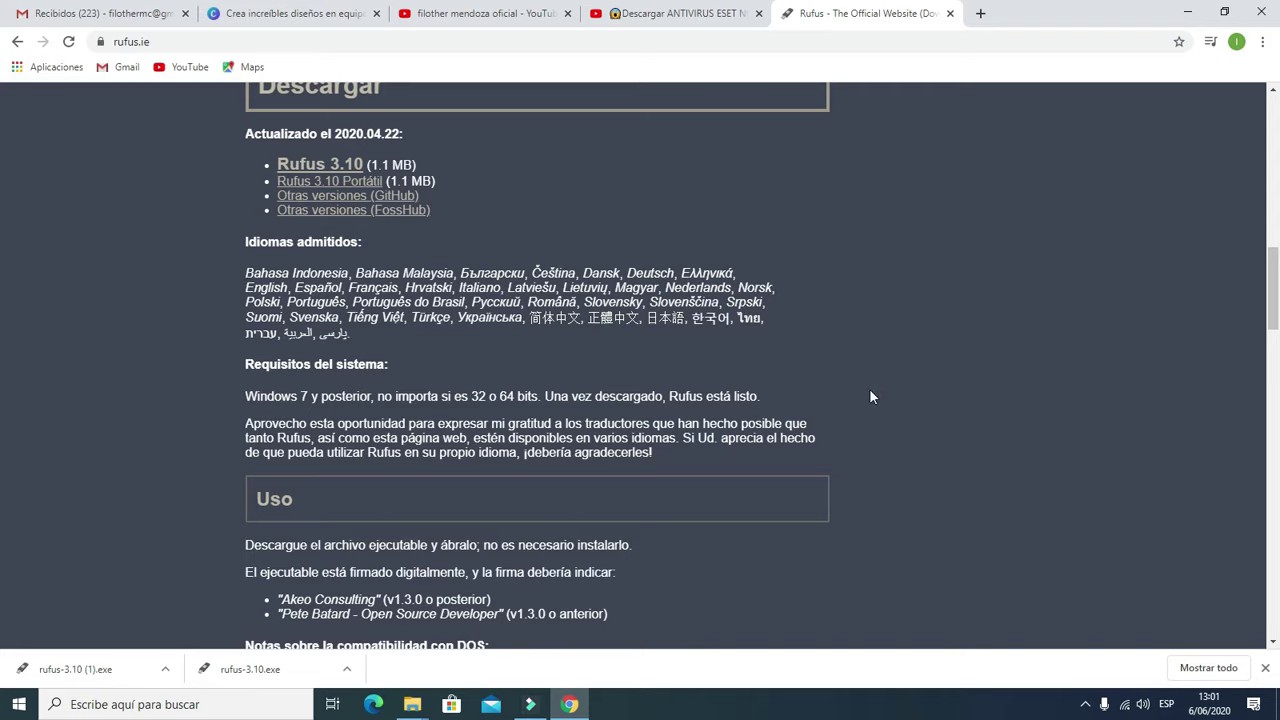
{"action": "left_click", "coordinate": [1085, 704]}
{"action": "left_click", "coordinate": [1068, 640]}
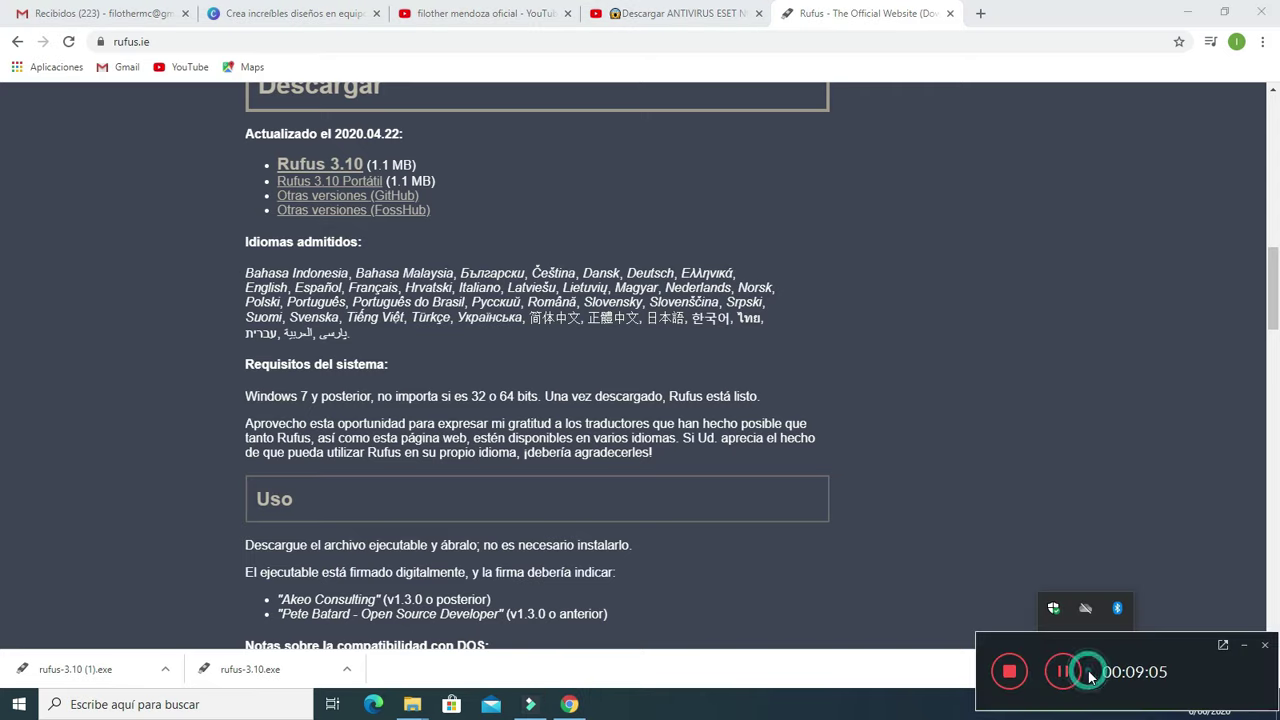
{"action": "left_click", "coordinate": [1009, 671]}
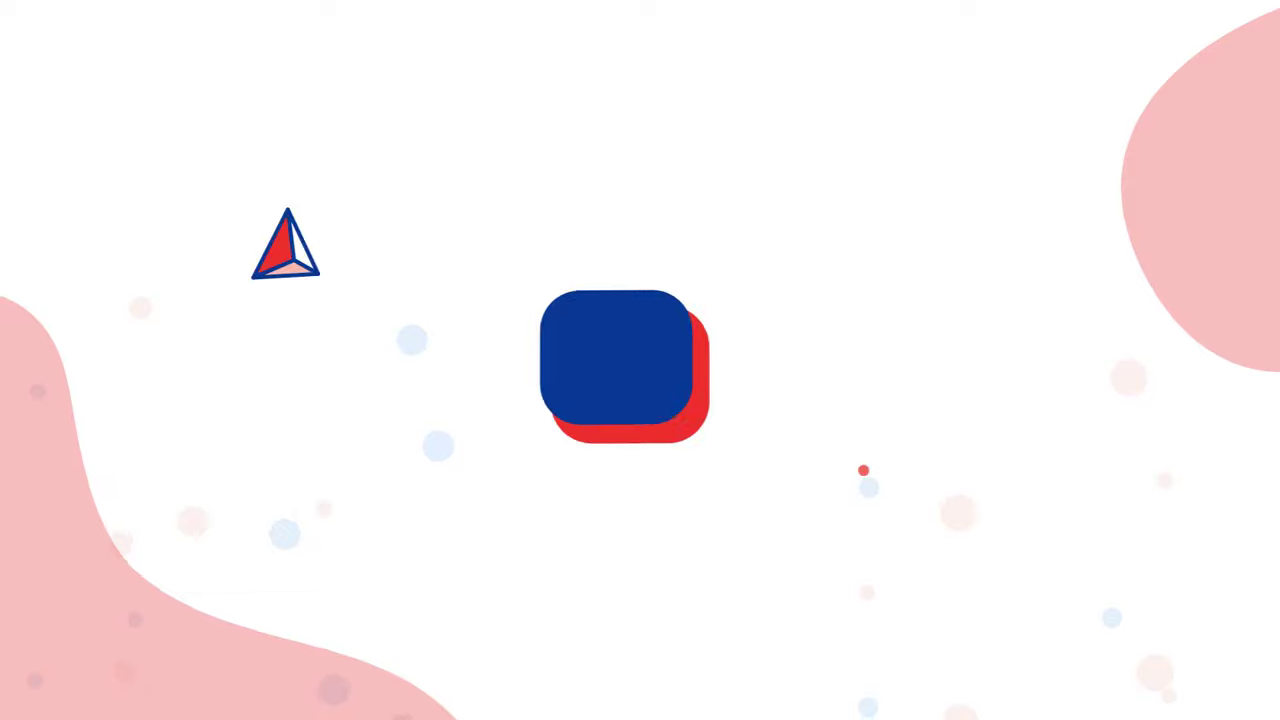